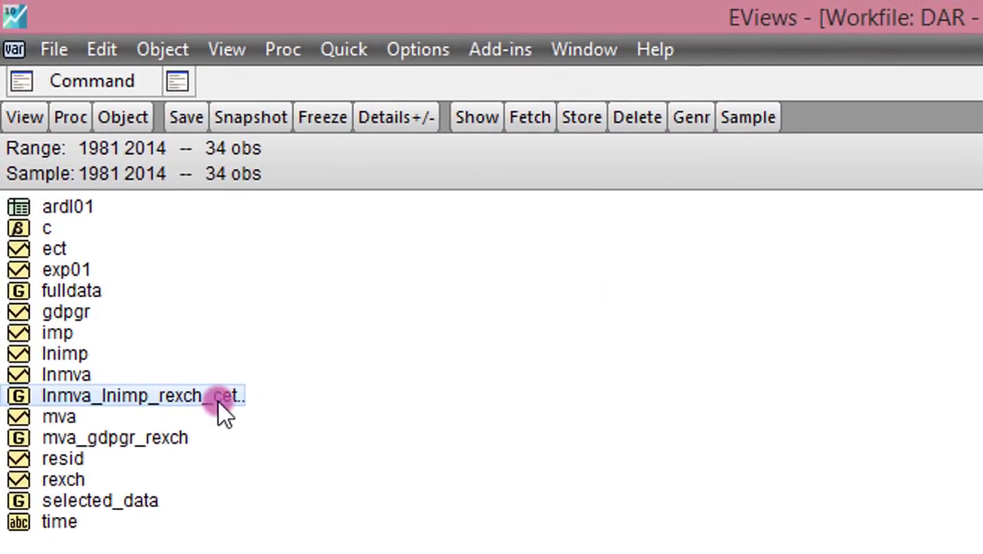
Open the lnmva, lnimp and rexch group and estimate a standard VAR with lnmva endogenous, lags 1 2, and c lnimp rexch exogenous
{"action": "double_click", "coordinate": [218, 399]}
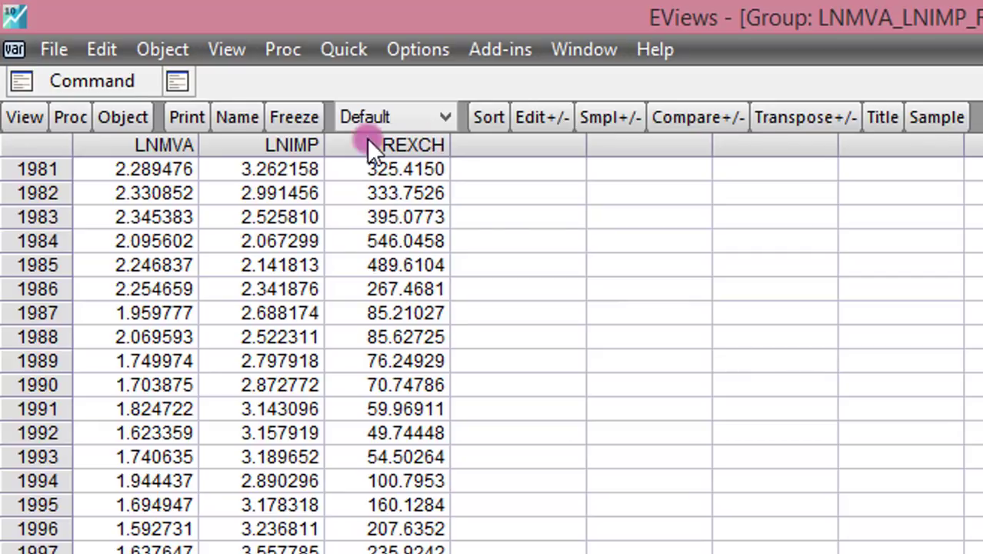
{"action": "left_click", "coordinate": [340, 50]}
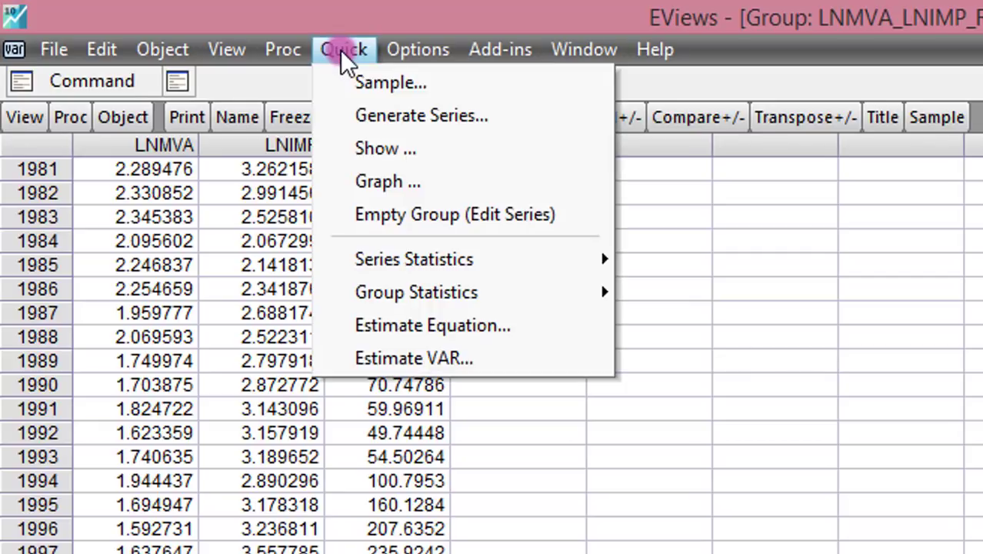
{"action": "left_click", "coordinate": [399, 358]}
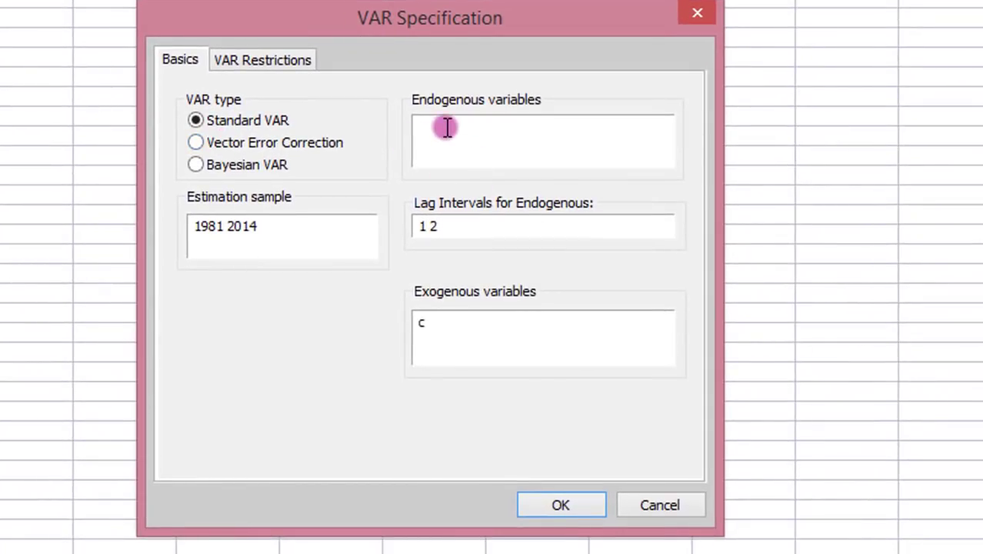
{"action": "type", "text": "lnmva"}
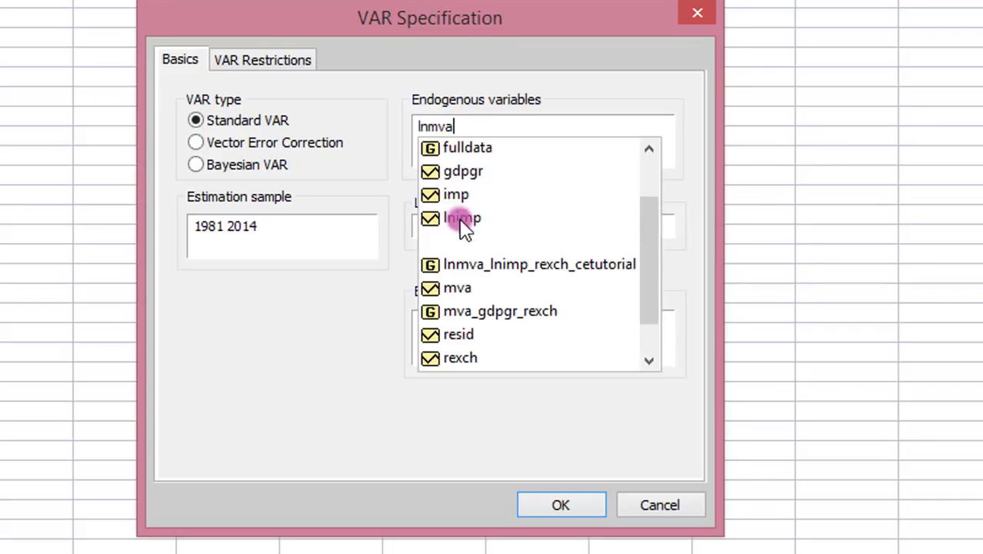
{"action": "left_click", "coordinate": [674, 342]}
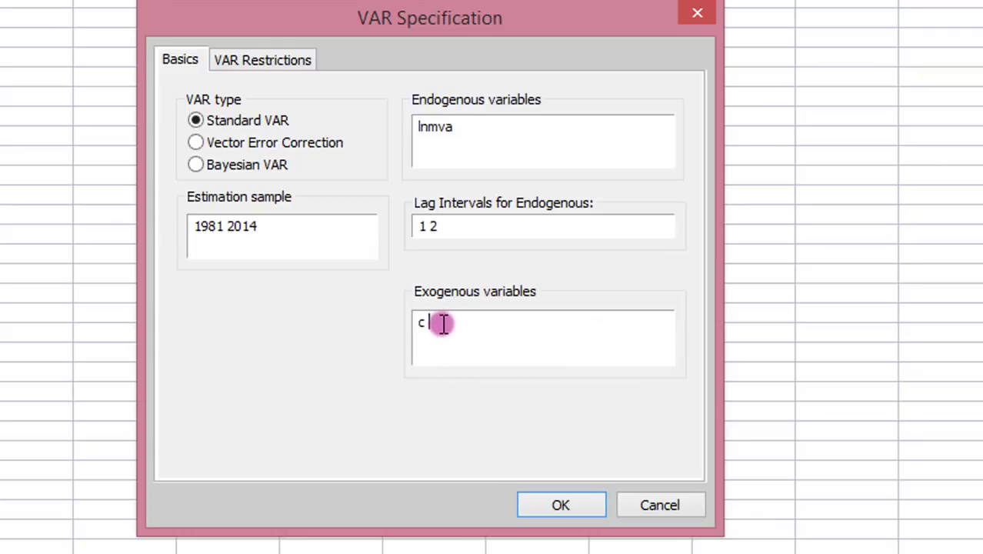
{"action": "type", "text": "lnimp rexch"}
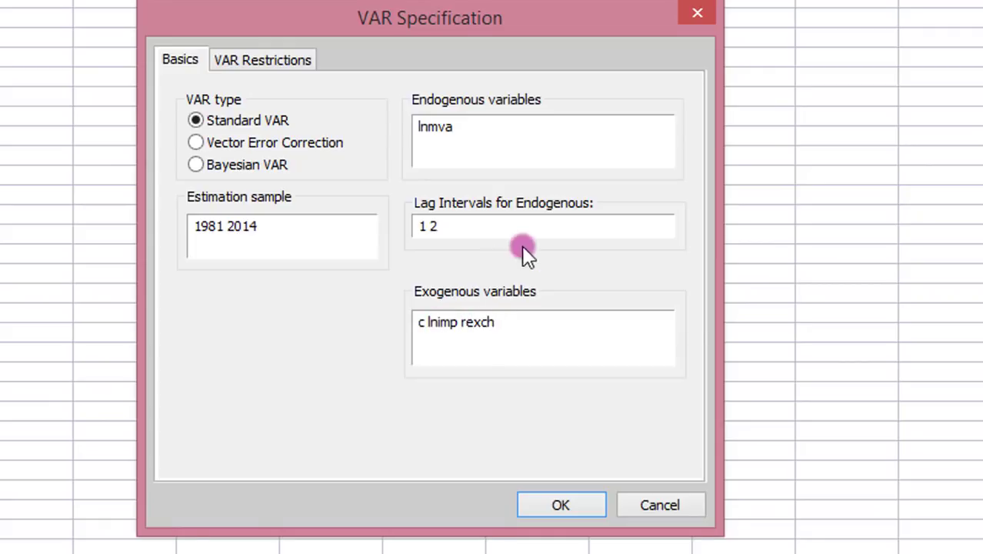
{"action": "left_click", "coordinate": [533, 226]}
{"action": "left_click", "coordinate": [569, 505]}
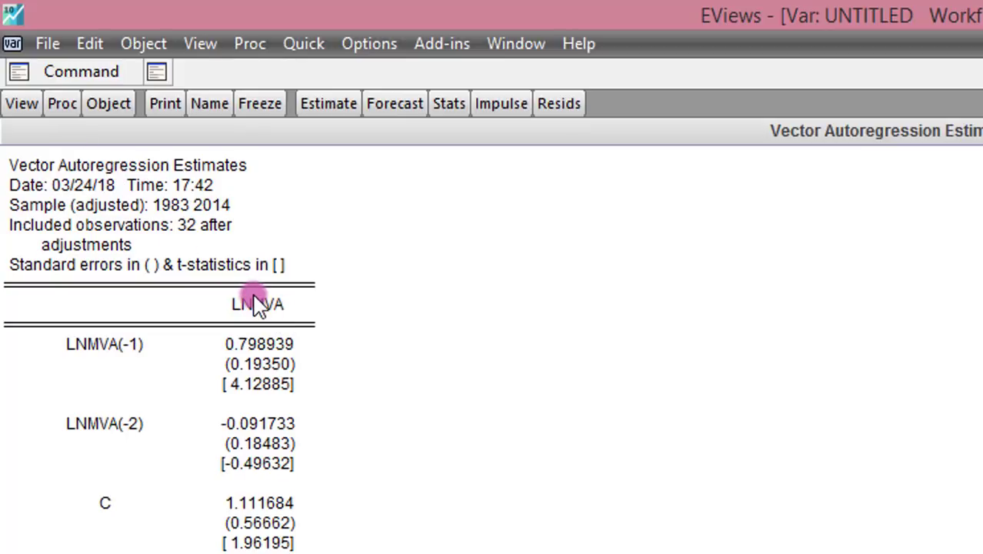
Compute the lag length criteria for the lnmva VAR with 4 lags included and highlight the lag 1 row
{"action": "left_click", "coordinate": [20, 104]}
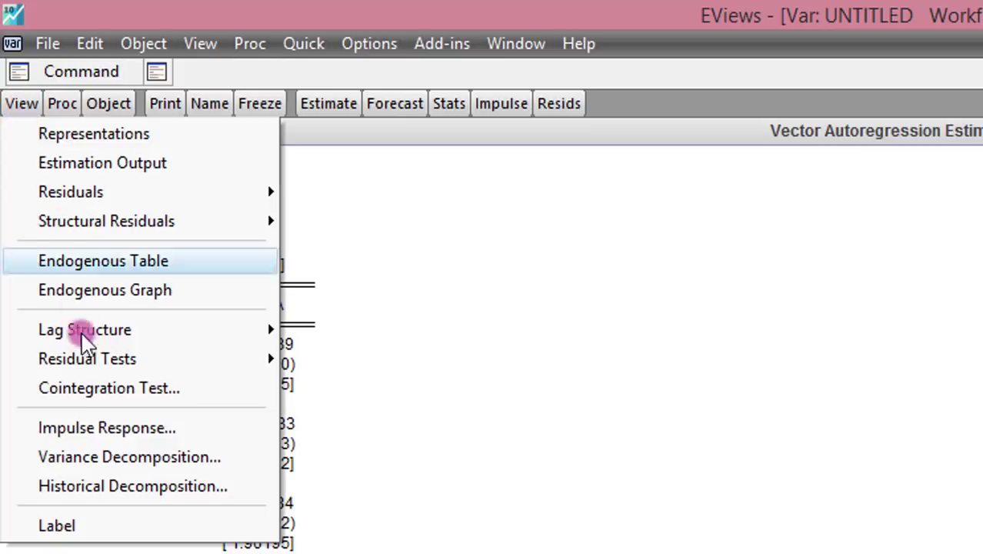
{"action": "mouse_move", "coordinate": [108, 331]}
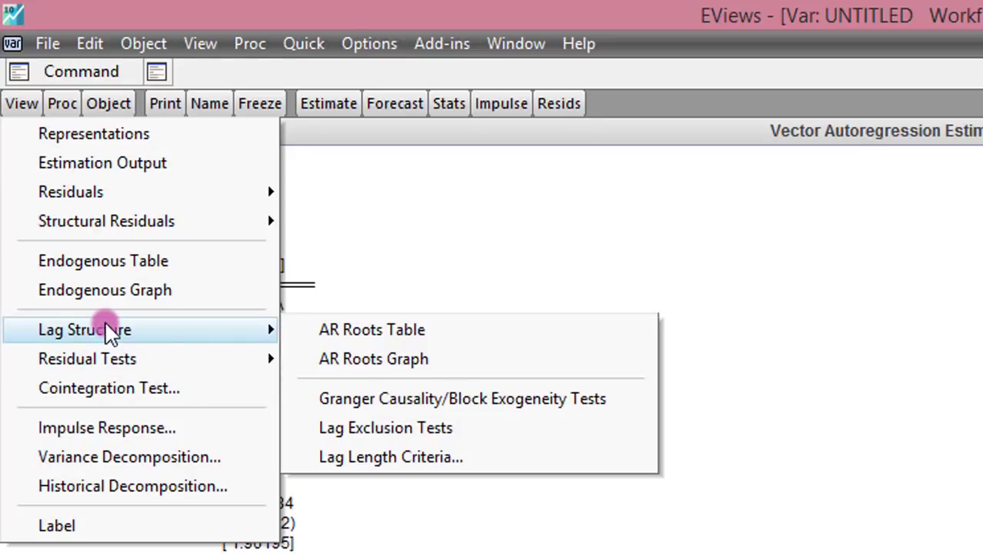
{"action": "left_click", "coordinate": [357, 459]}
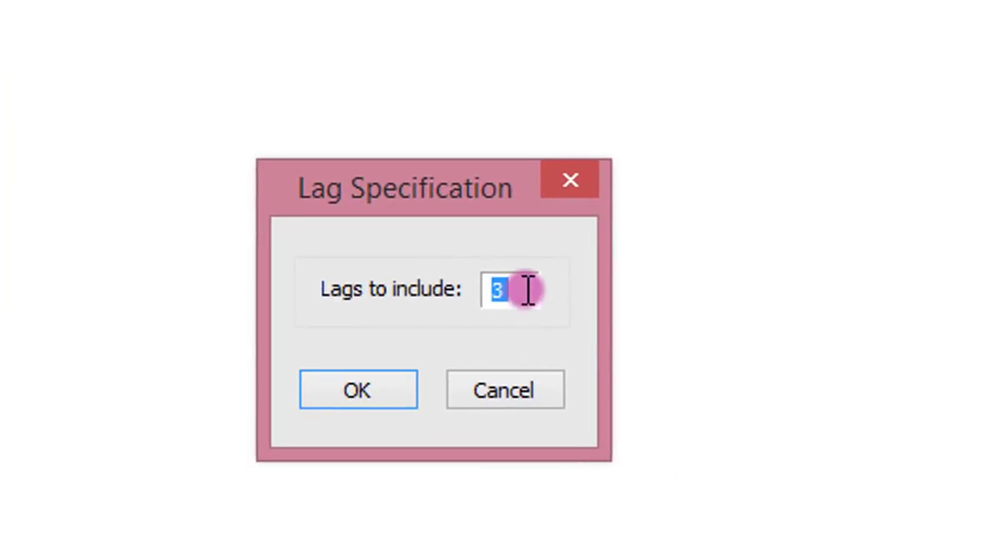
{"action": "type", "text": "4"}
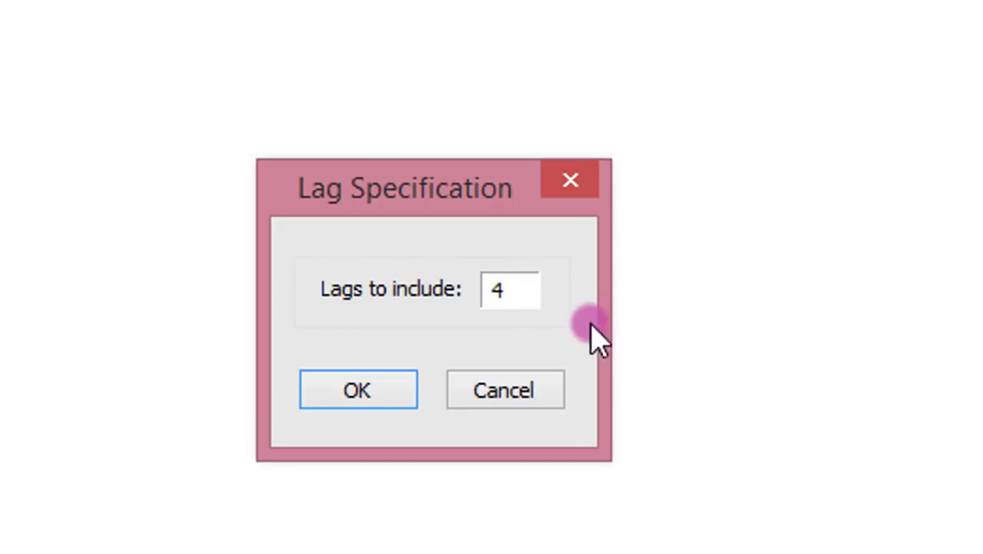
{"action": "left_click", "coordinate": [382, 387]}
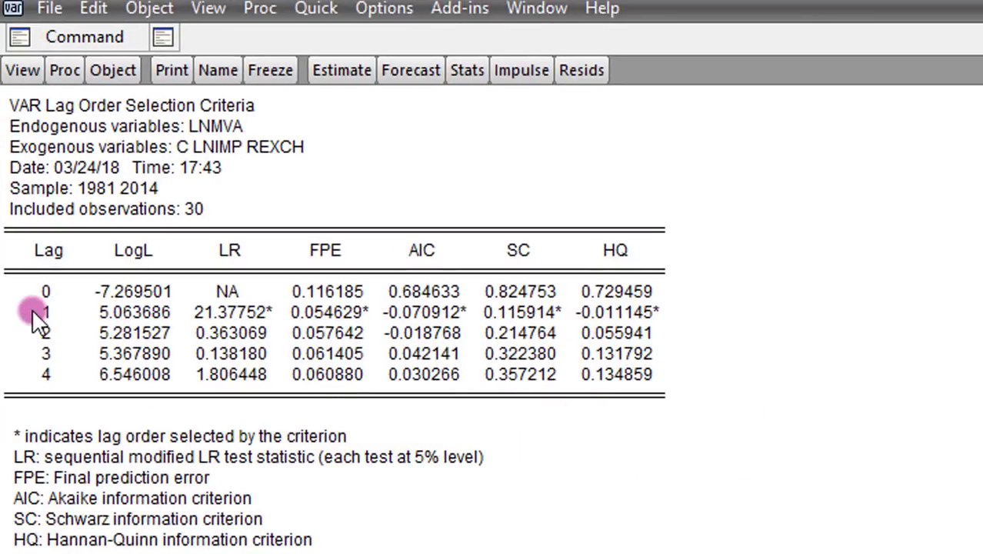
{"action": "left_click_drag", "start_coordinate": [31, 310], "coordinate": [141, 317]}
{"action": "left_click_drag", "start_coordinate": [218, 311], "coordinate": [663, 319]}
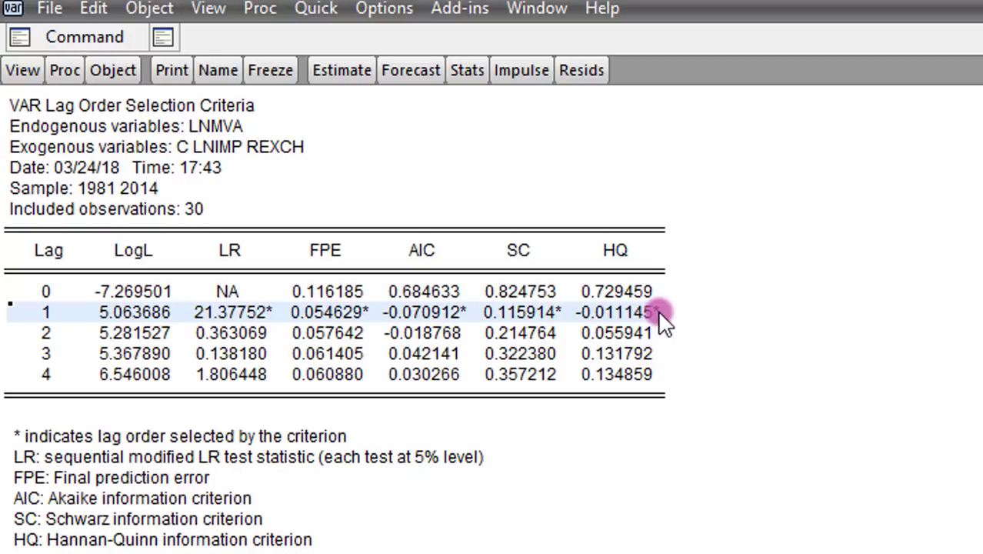
Re-estimate the VAR with lnimp as the endogenous variable and c lnmva rexch as exogenous variables, keeping lag intervals 1 2
{"action": "left_click", "coordinate": [346, 71]}
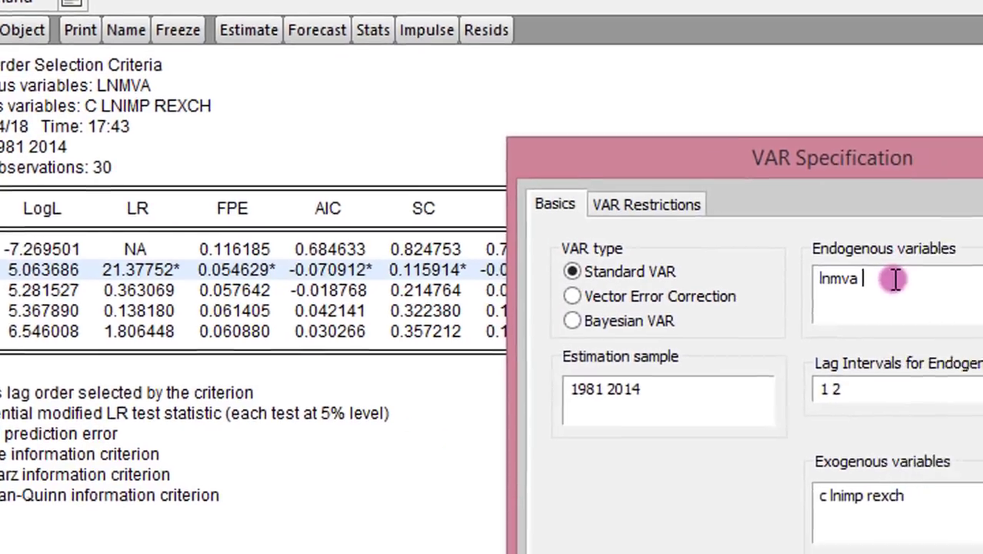
{"action": "key", "text": "BackSpace"}
{"action": "key", "text": "BackSpace"}
{"action": "key", "text": "BackSpace"}
{"action": "type", "text": "imp"}
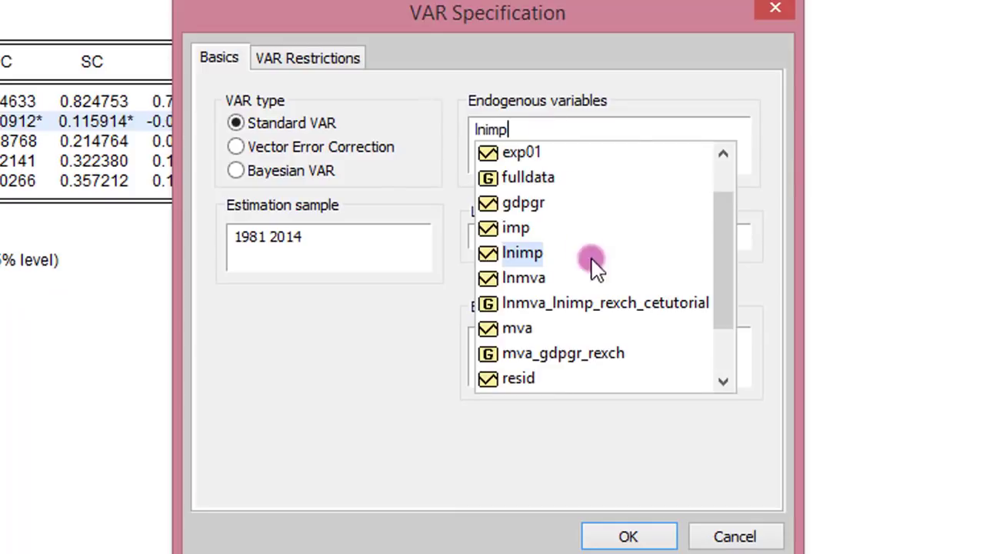
{"action": "left_click", "coordinate": [747, 355]}
{"action": "key", "text": "BackSpace"}
{"action": "key", "text": "BackSpace"}
{"action": "key", "text": "BackSpace"}
{"action": "type", "text": "mva rexch"}
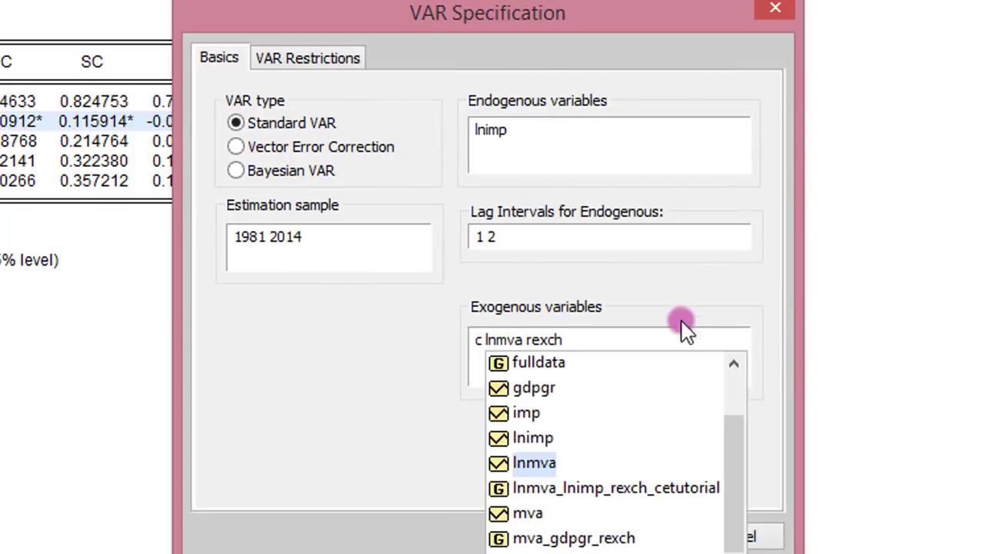
{"action": "left_click", "coordinate": [626, 231]}
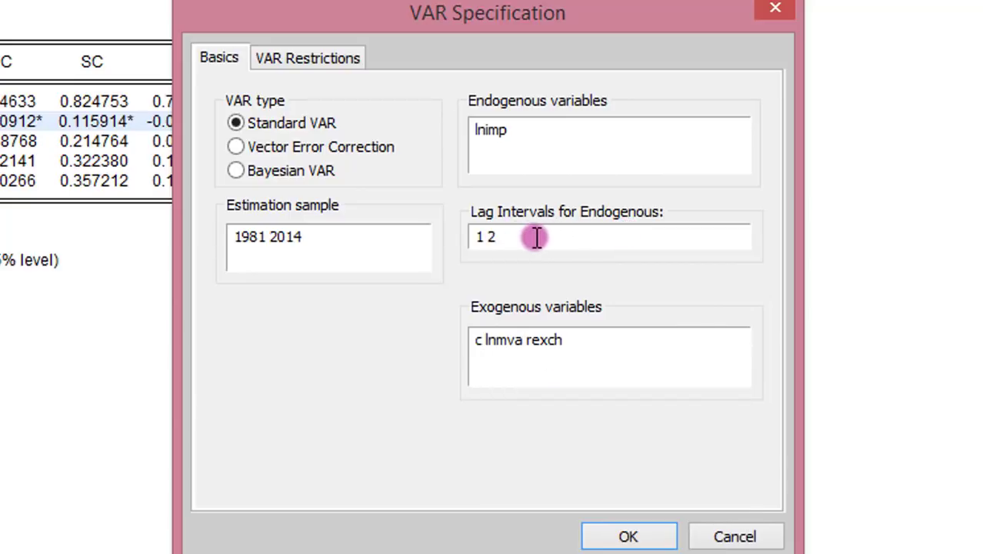
{"action": "left_click", "coordinate": [629, 537]}
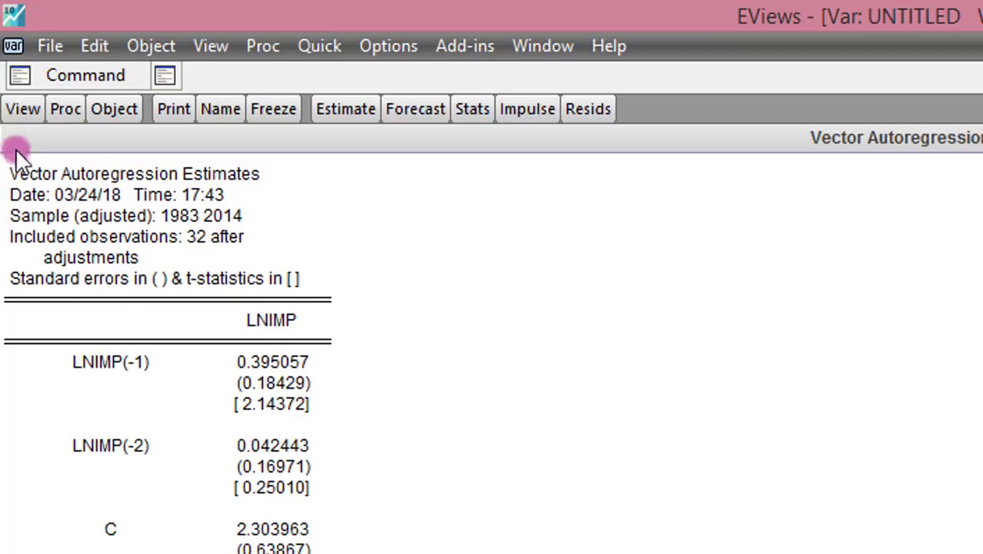
Run the lag length criteria on the lnimp VAR with 4 lags and highlight its lag 1 row
{"action": "left_click", "coordinate": [21, 108]}
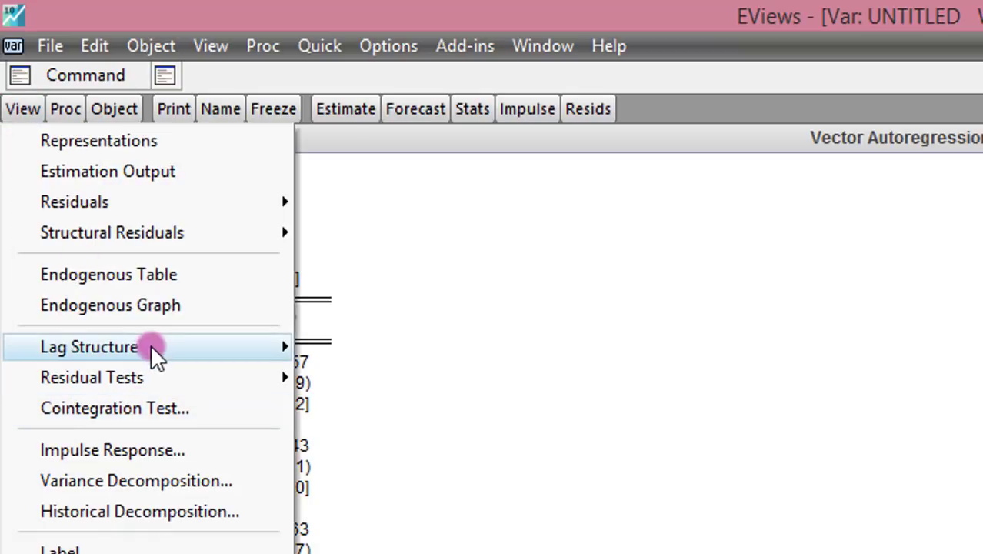
{"action": "mouse_move", "coordinate": [150, 341]}
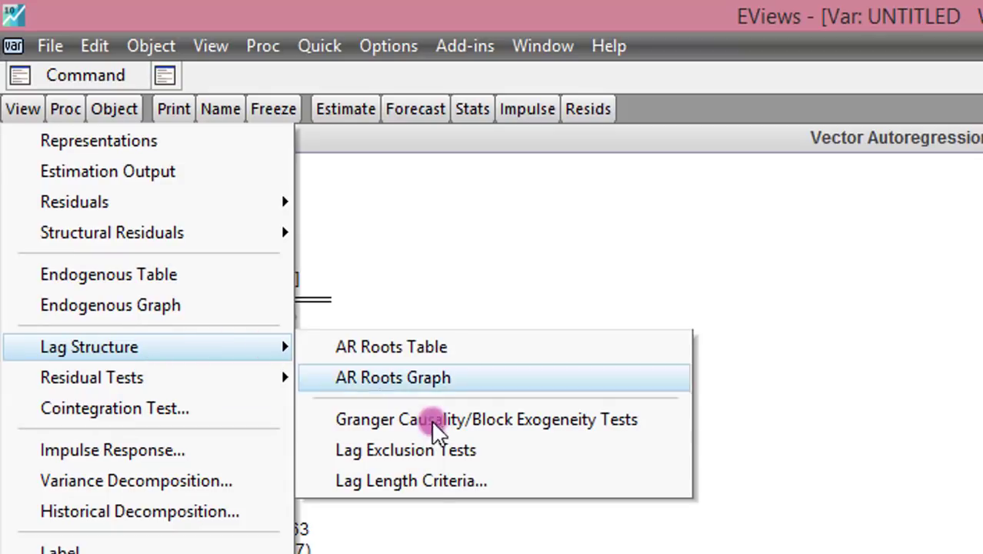
{"action": "left_click", "coordinate": [430, 483]}
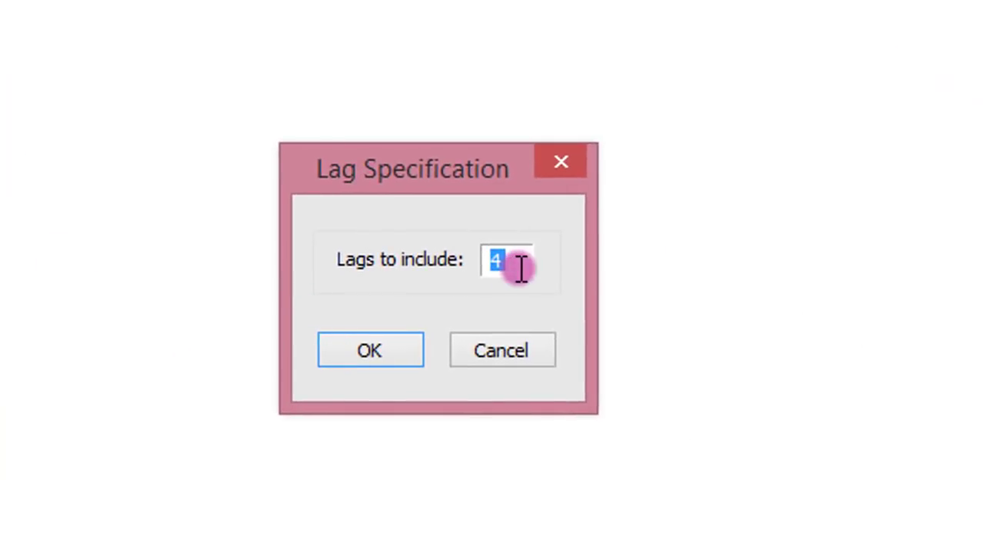
{"action": "left_click", "coordinate": [522, 266]}
{"action": "left_click", "coordinate": [371, 350]}
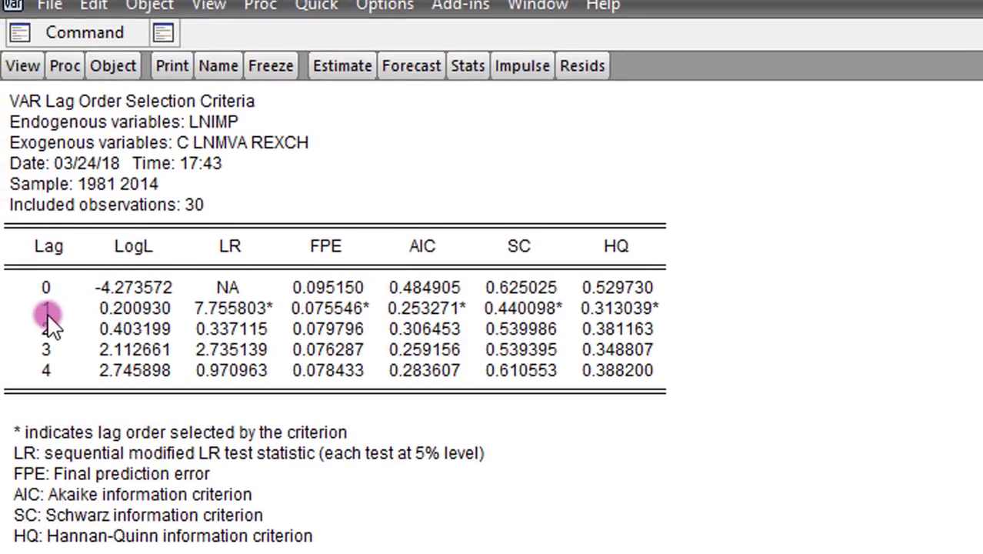
{"action": "left_click_drag", "start_coordinate": [46, 310], "coordinate": [666, 314]}
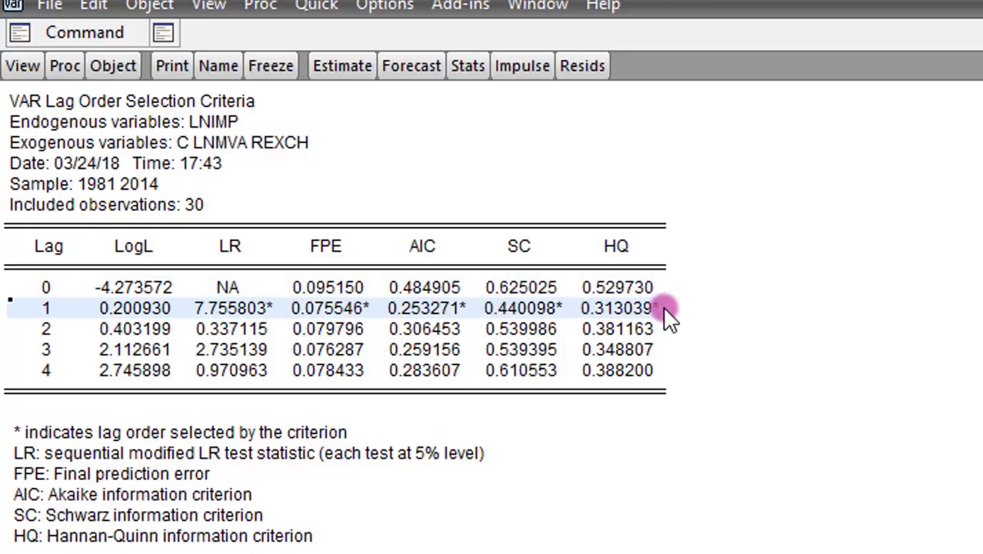
Re-estimate the VAR with rexch endogenous and c lnmva lnimp exogenous, and compute its lag length criteria with 4 lags, highlighting the lag 2 row
{"action": "left_click", "coordinate": [345, 68]}
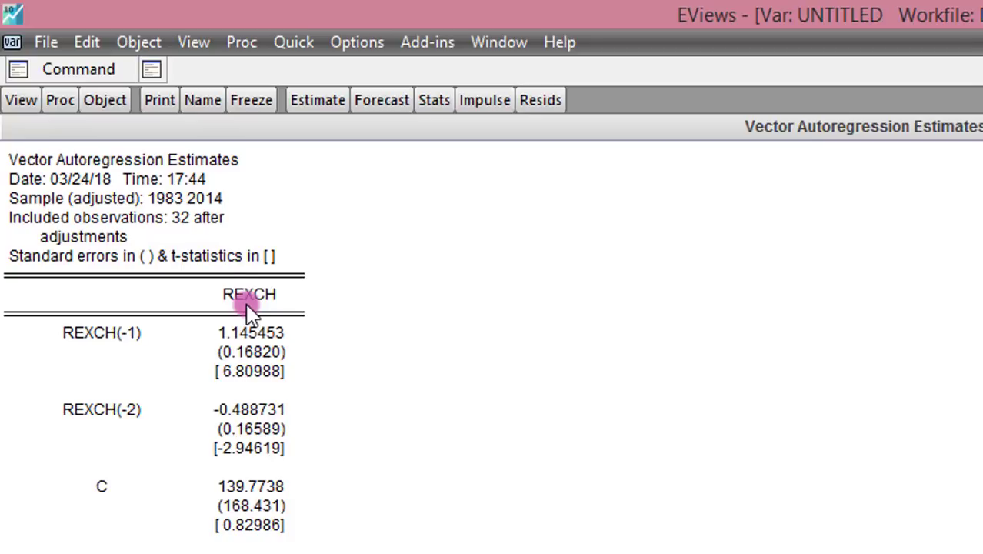
{"action": "left_click", "coordinate": [22, 105]}
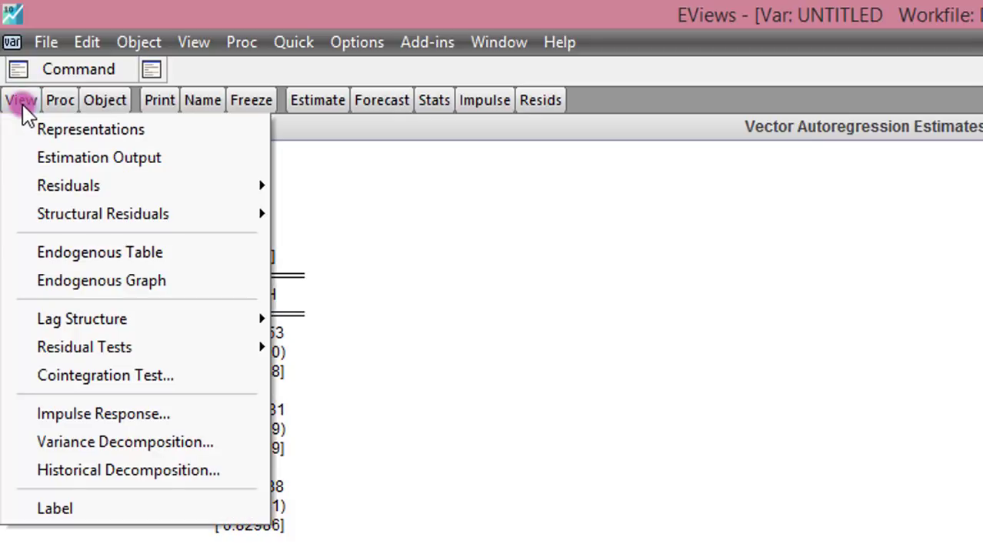
{"action": "mouse_move", "coordinate": [176, 315]}
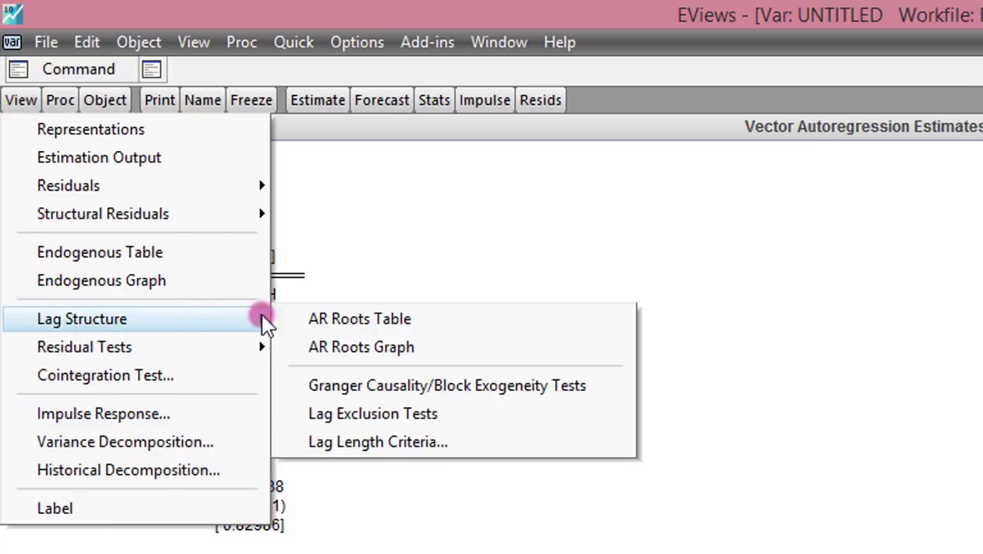
{"action": "left_click", "coordinate": [386, 443]}
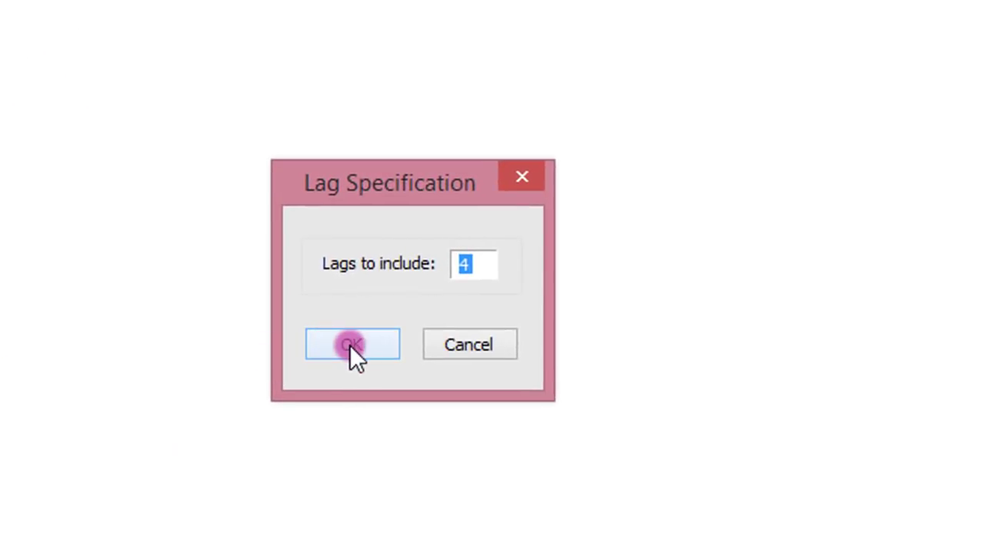
{"action": "left_click", "coordinate": [349, 344]}
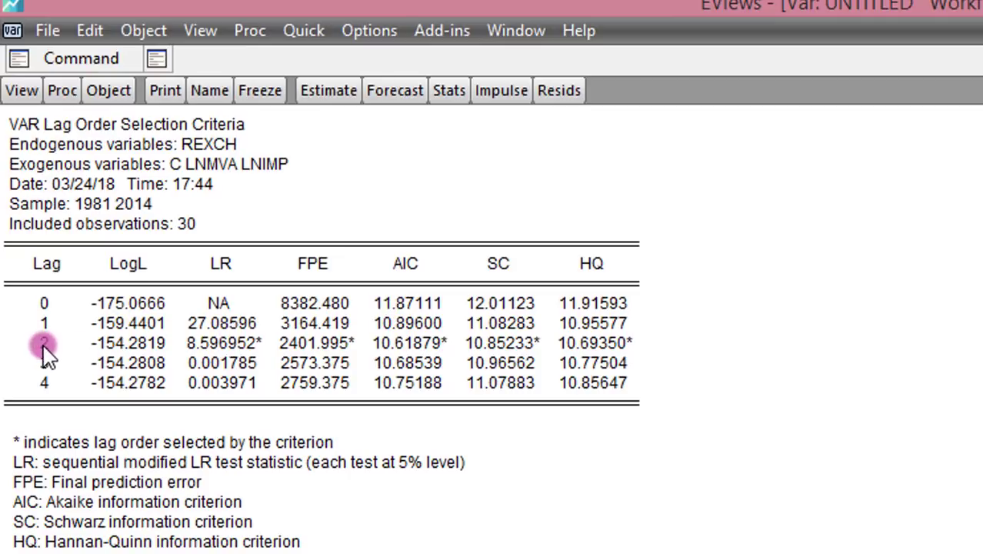
{"action": "left_click_drag", "start_coordinate": [43, 345], "coordinate": [152, 347]}
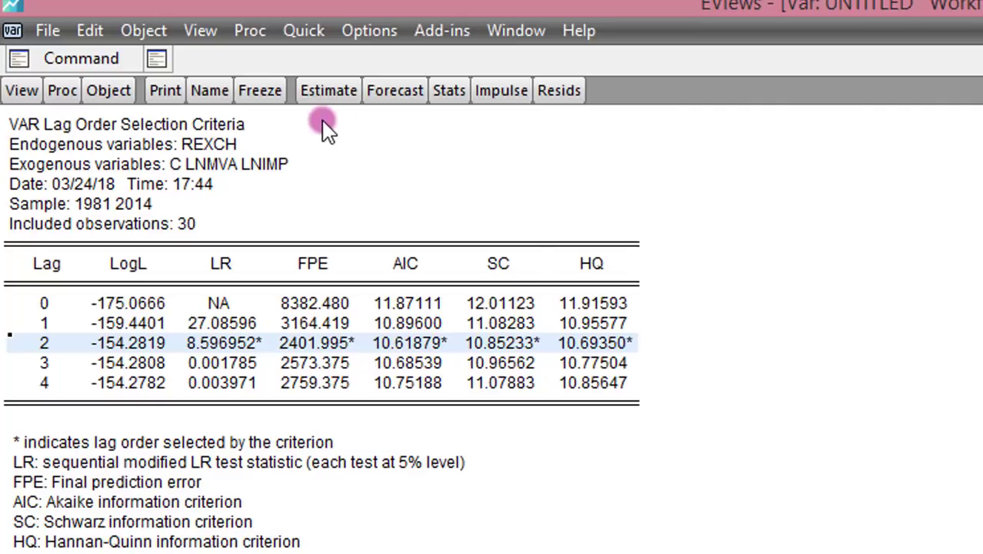
Estimate the short-run equation d(lnmva) c d(lnmva(-1)) d(lnimp(-1)) d(rexch(-1)) by least squares, taking the specification from the Word document
{"action": "left_click", "coordinate": [305, 35]}
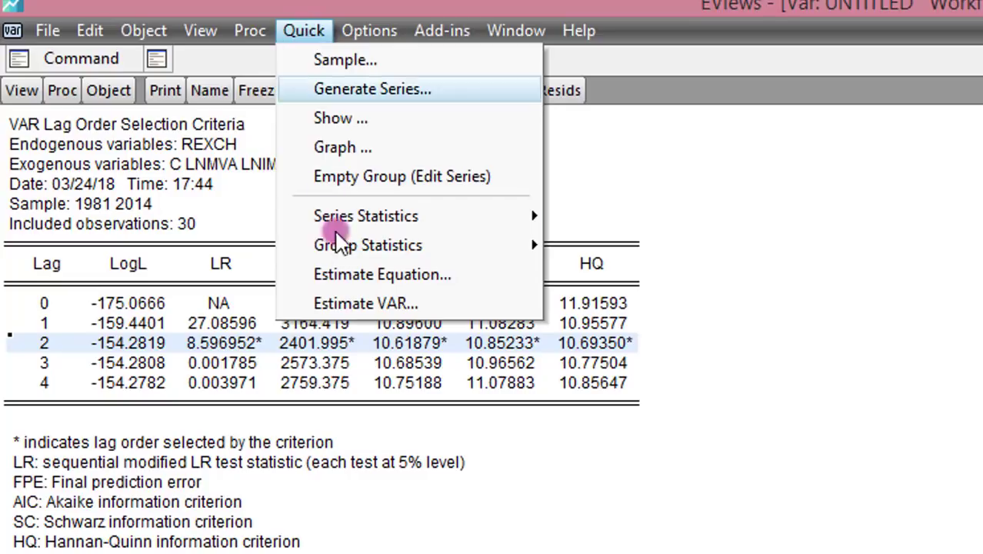
{"action": "left_click", "coordinate": [374, 279]}
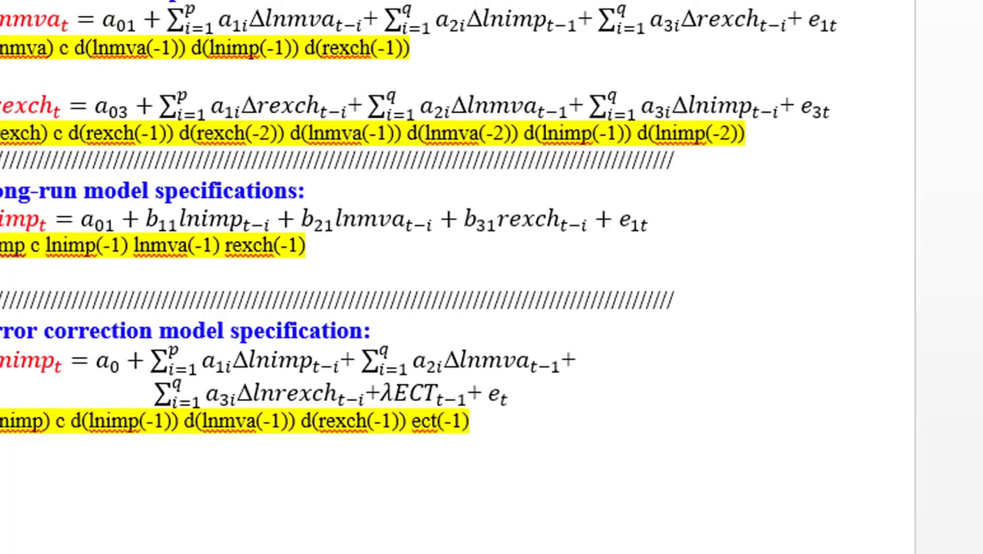
{"action": "left_click", "coordinate": [37, 102]}
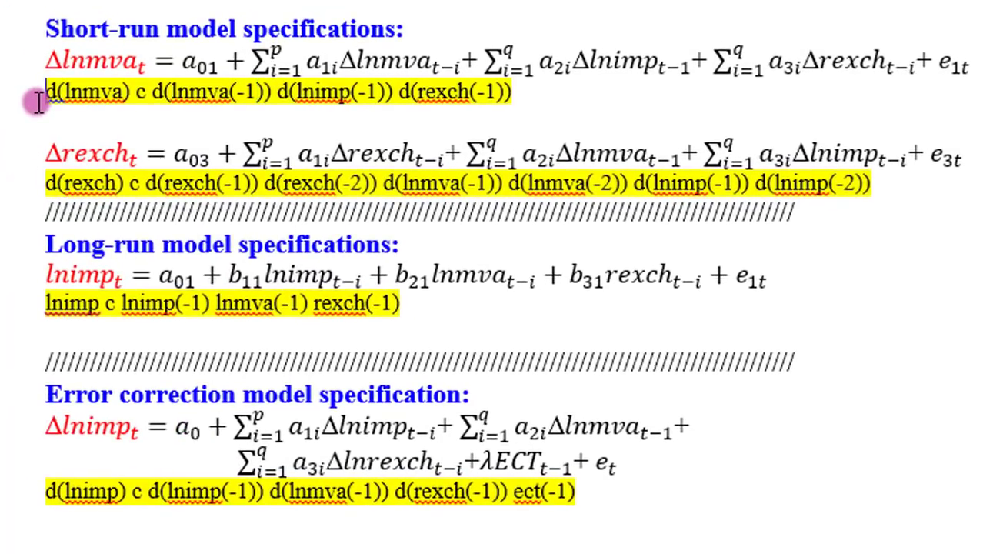
{"action": "left_click_drag", "start_coordinate": [37, 100], "coordinate": [505, 94]}
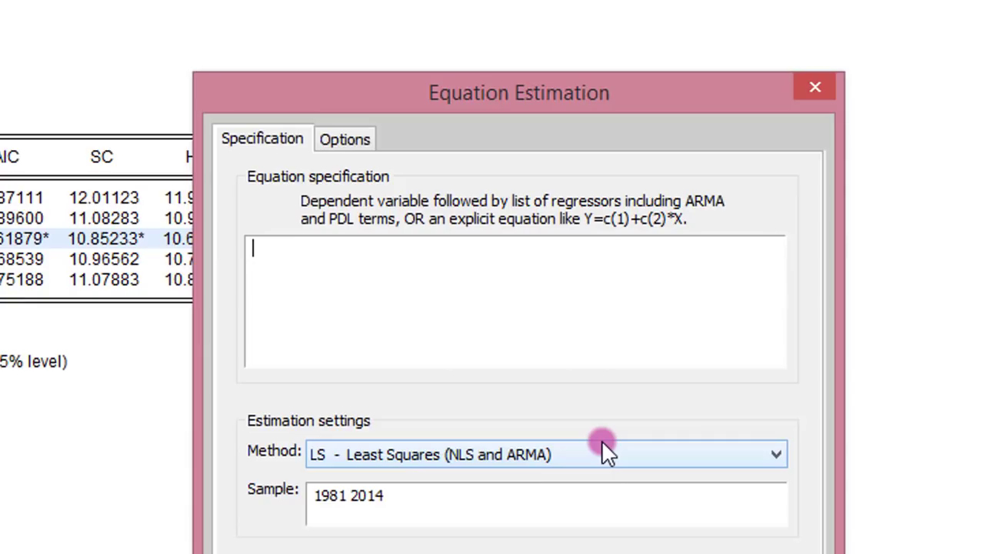
{"action": "type", "text": "d(lnmva) c d(lnmva(-1)) d(lnimp(-1)) d(rexch(-1))"}
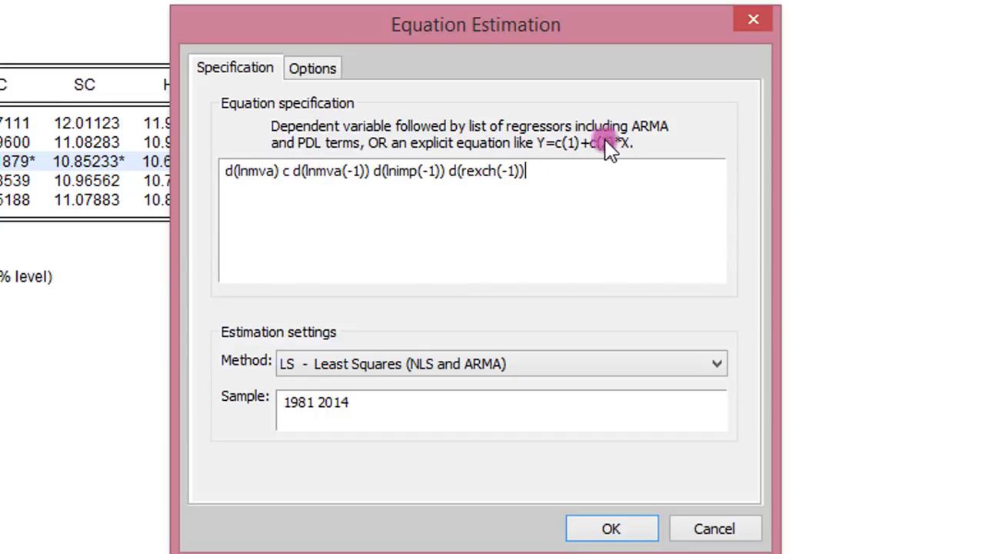
{"action": "left_click", "coordinate": [287, 175]}
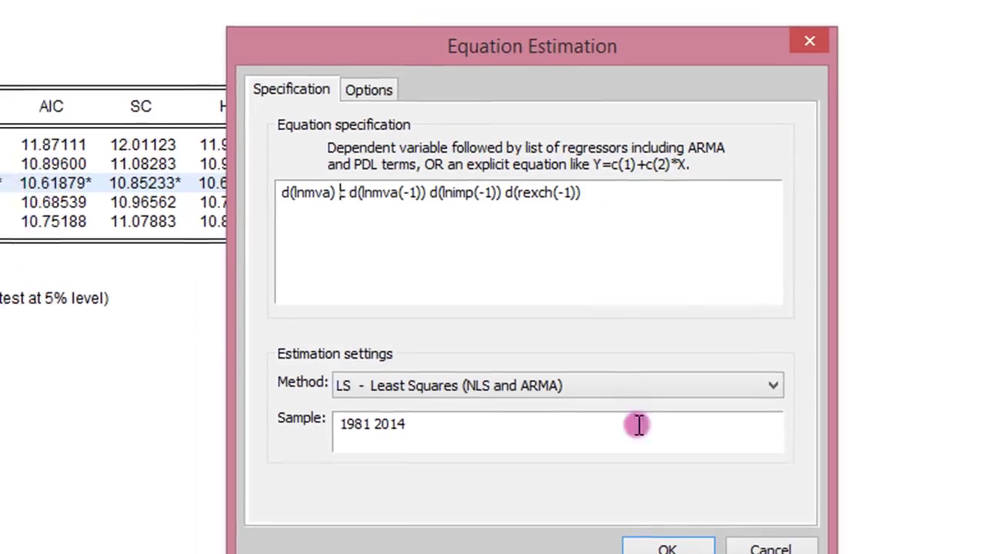
{"action": "left_click", "coordinate": [612, 528]}
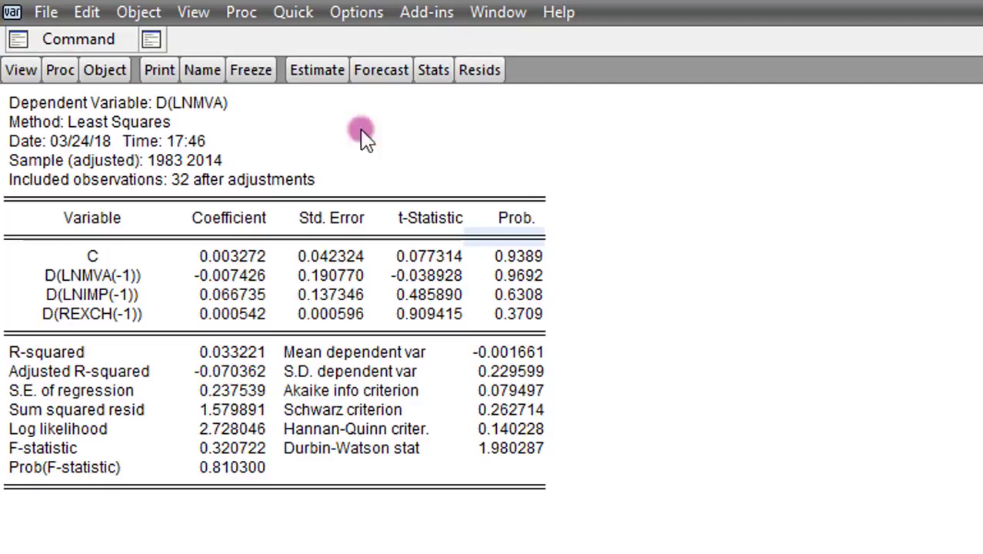
Run the Serial Correlation LM Test on the d(lnmva) equation's residuals with 1 lag included
{"action": "left_click", "coordinate": [17, 74]}
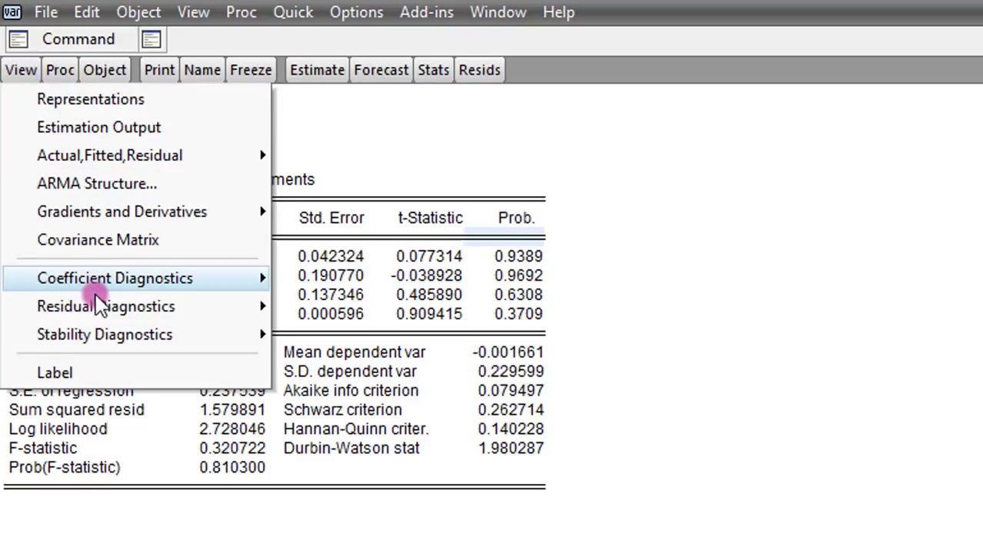
{"action": "mouse_move", "coordinate": [115, 314]}
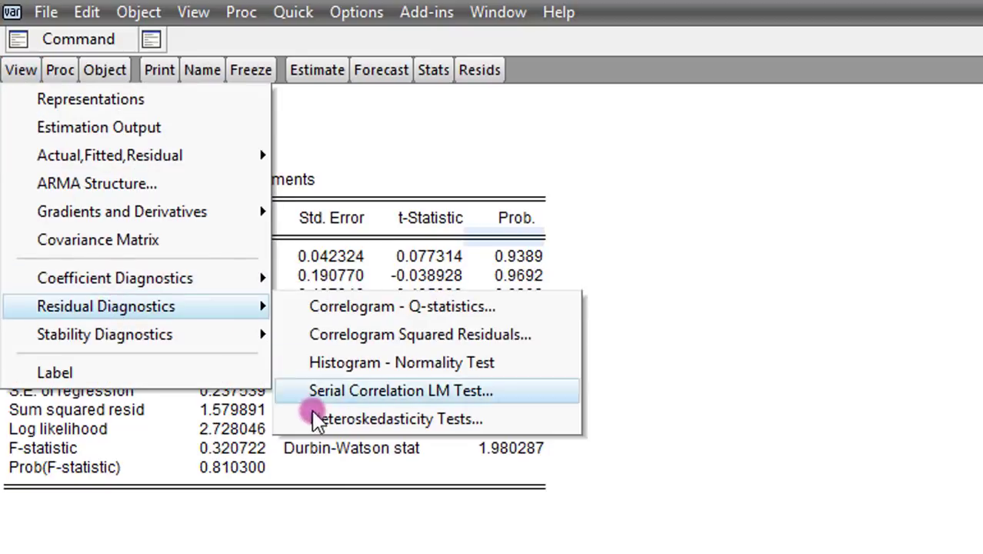
{"action": "left_click", "coordinate": [333, 392]}
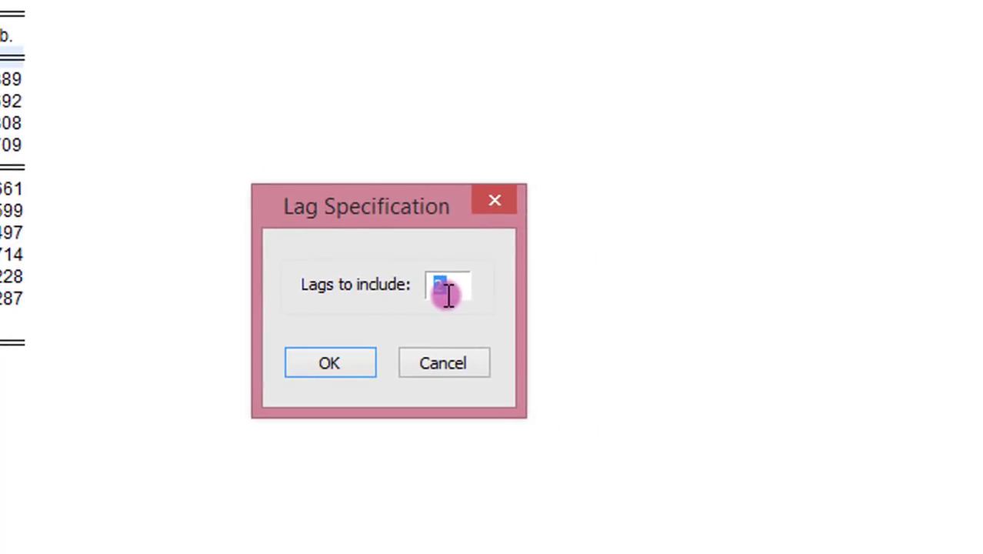
{"action": "type", "text": "1"}
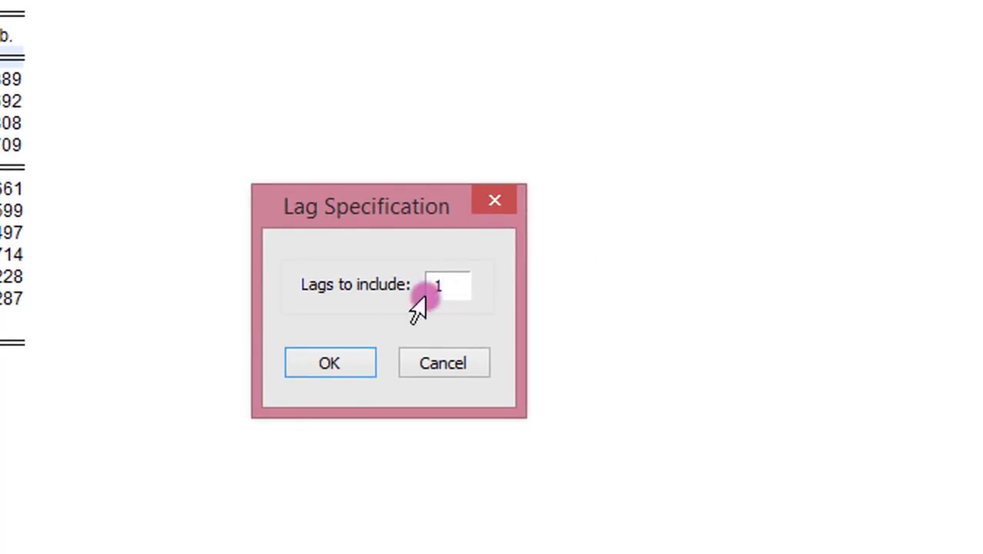
{"action": "left_click", "coordinate": [345, 365]}
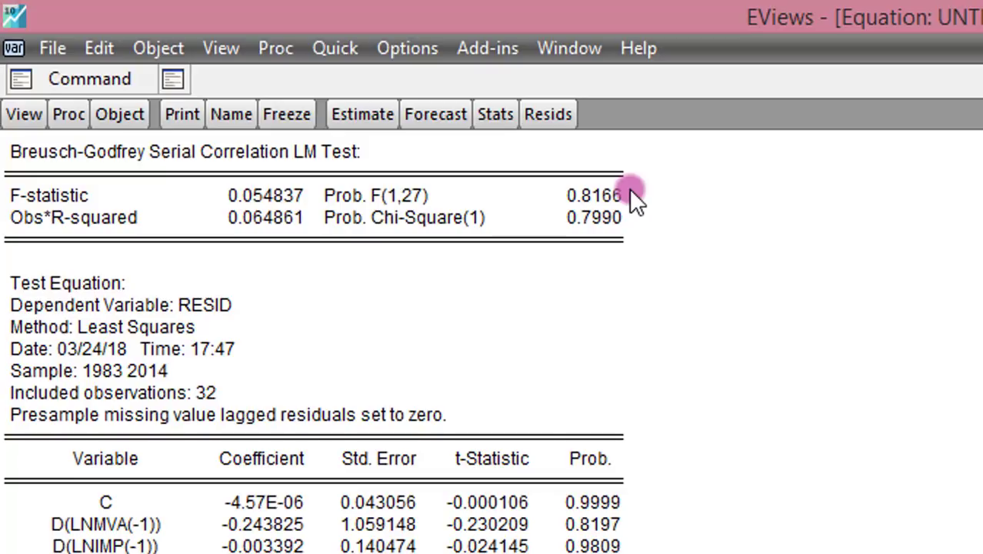
Run the CUSUM stability test on the d(lnmva) equation and examine the plot against its 5% significance bounds
{"action": "left_click", "coordinate": [23, 114]}
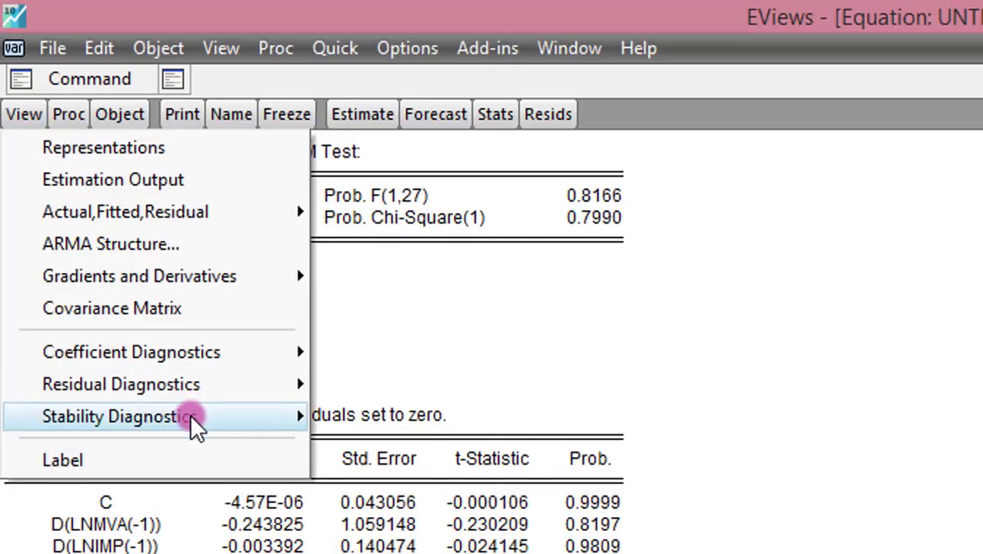
{"action": "mouse_move", "coordinate": [192, 419]}
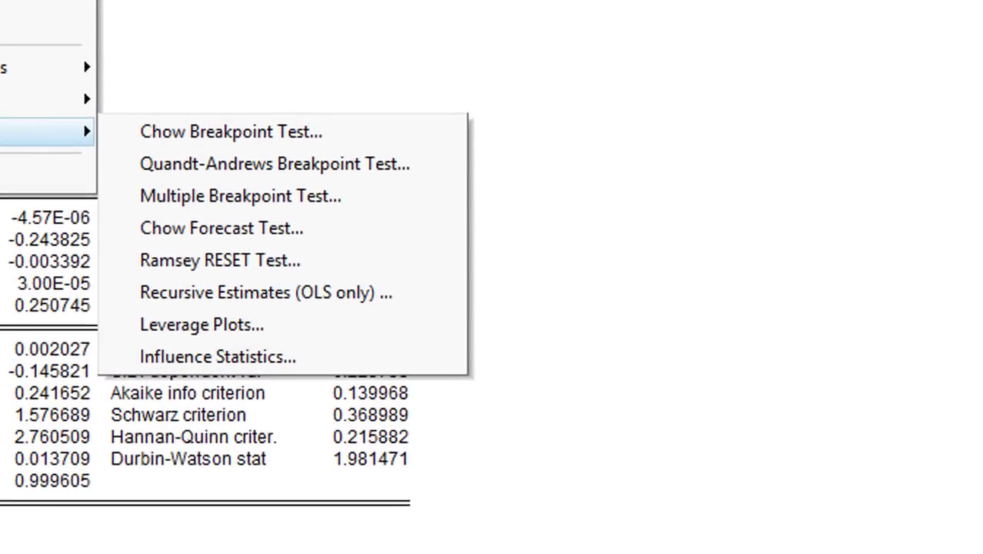
{"action": "left_click", "coordinate": [214, 296]}
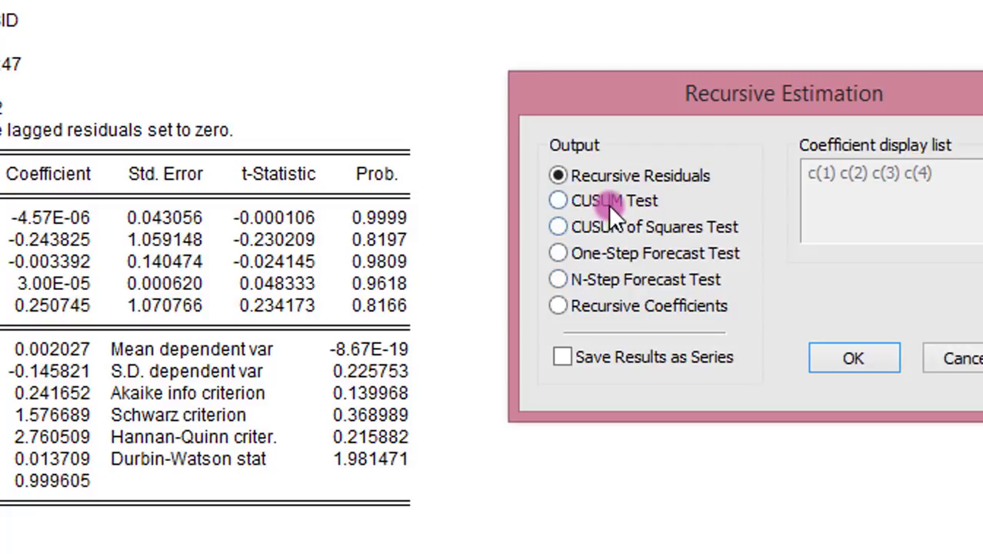
{"action": "left_click", "coordinate": [608, 201]}
{"action": "left_click", "coordinate": [854, 358]}
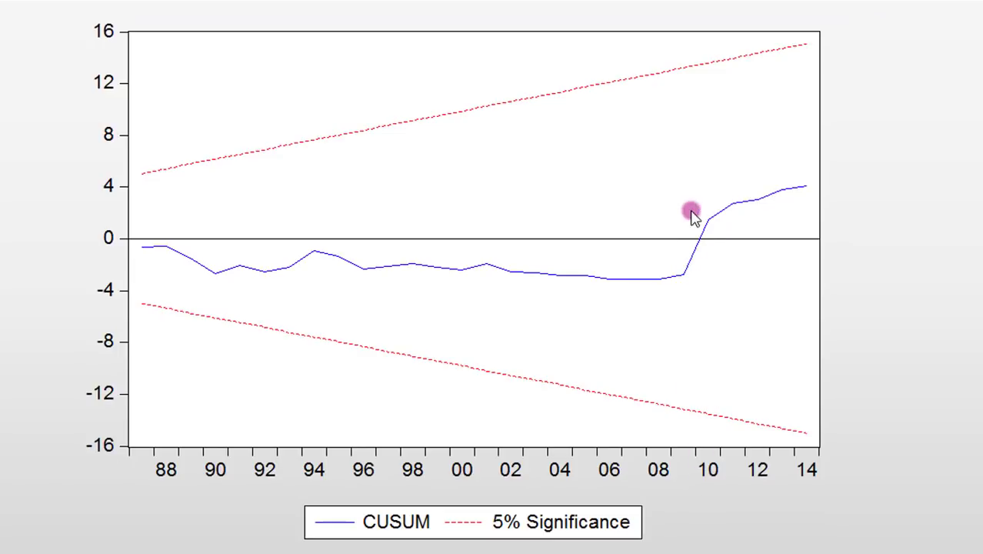
{"action": "mouse_move", "coordinate": [711, 442]}
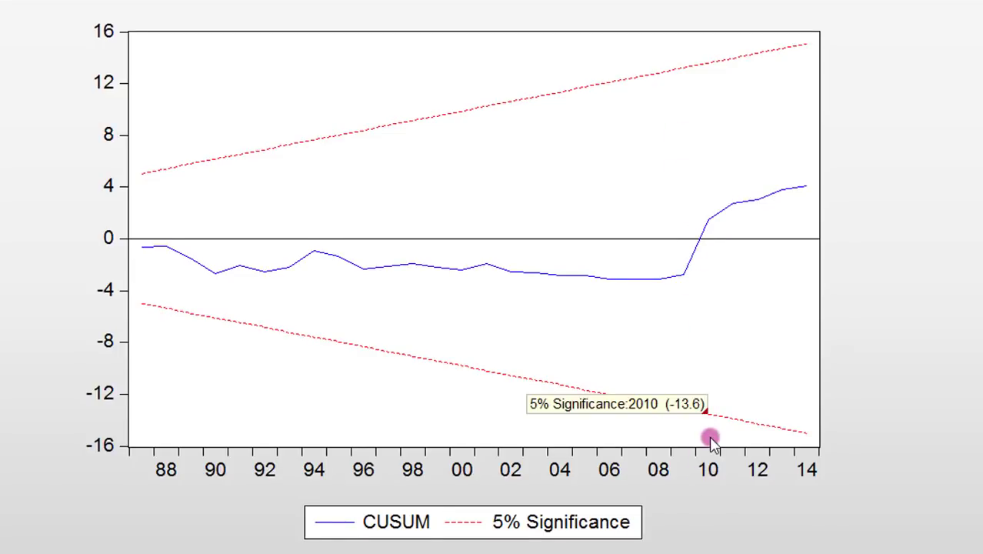
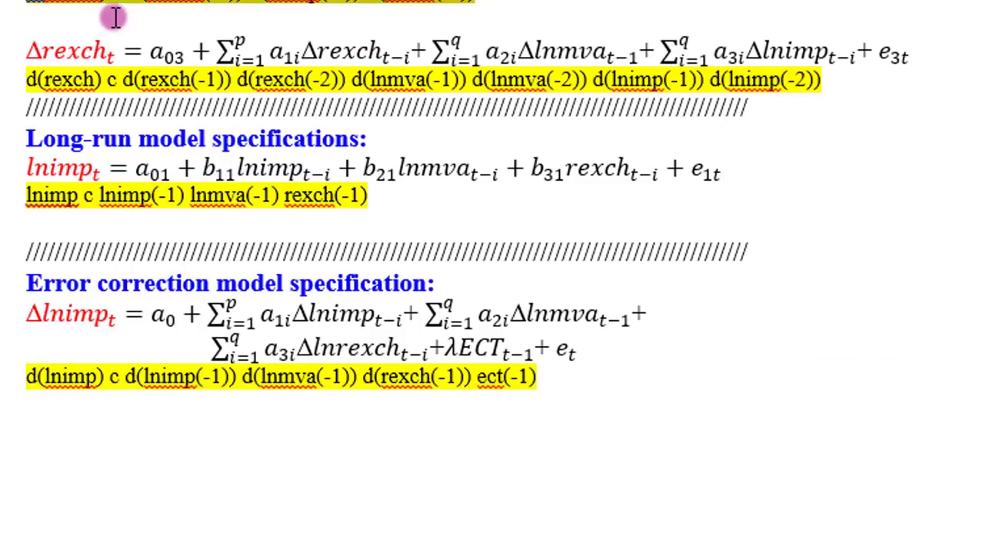
Estimate d(rexch) c d(rexch(-1)) d(rexch(-2)) d(lnmva(-1)) d(lnmva(-2)) d(lnimp(-1)) d(lnimp(-2)) by least squares, using the specification in the Word document
{"action": "triple_click", "coordinate": [28, 80]}
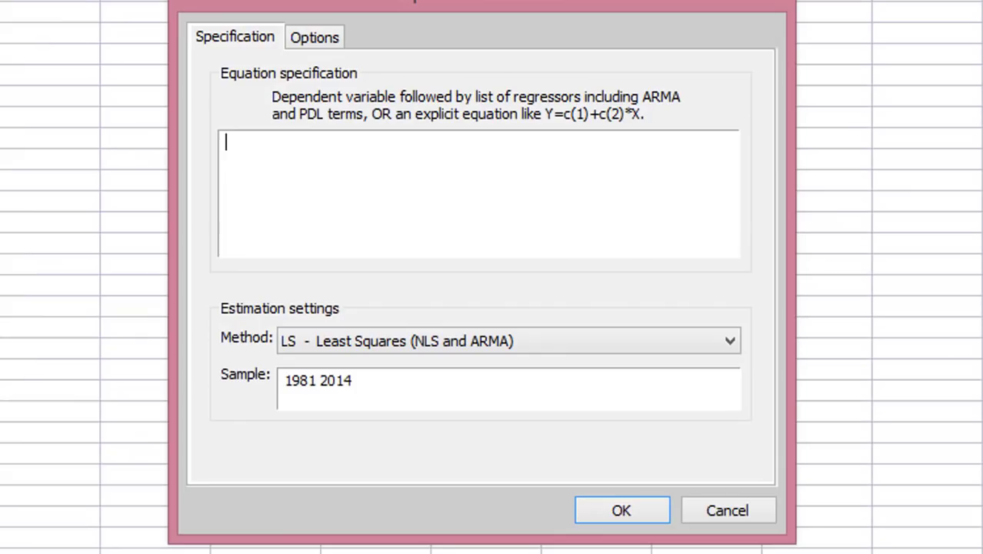
{"action": "type", "text": "d(rexch) c d(rexch(-1)) d(rexch(-2)) d(lnmva(-1)) d(lnmva(-2)) d(lnimp(-1)) d(lnimp(-2))"}
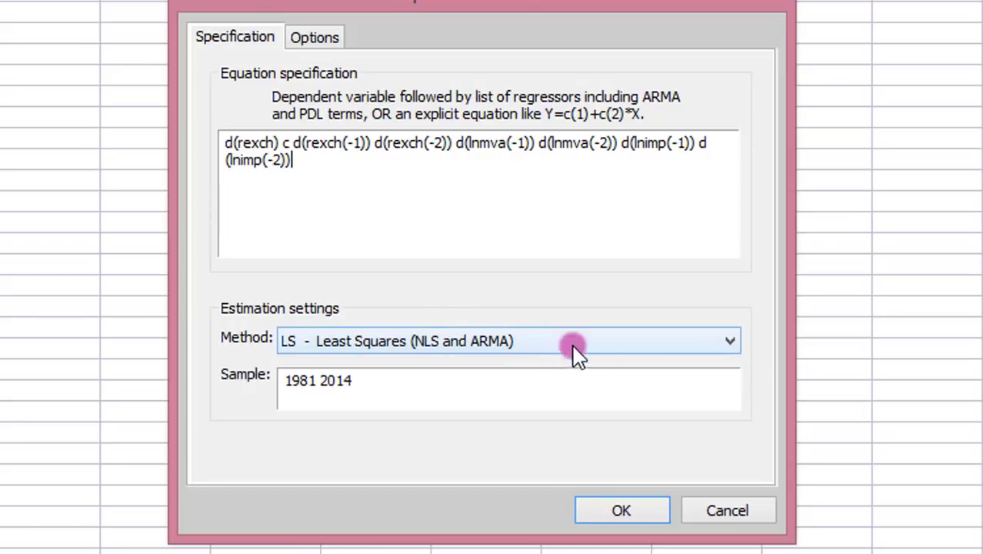
{"action": "left_click", "coordinate": [606, 510]}
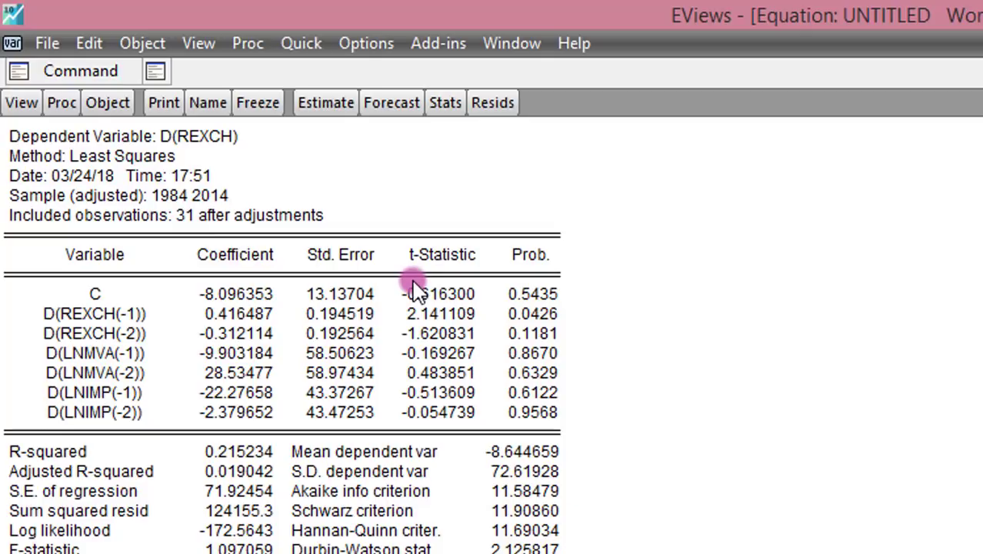
Run the Serial Correlation LM Test on the d(rexch) equation's residuals with 2 lags included
{"action": "left_click", "coordinate": [21, 105]}
{"action": "mouse_move", "coordinate": [90, 354]}
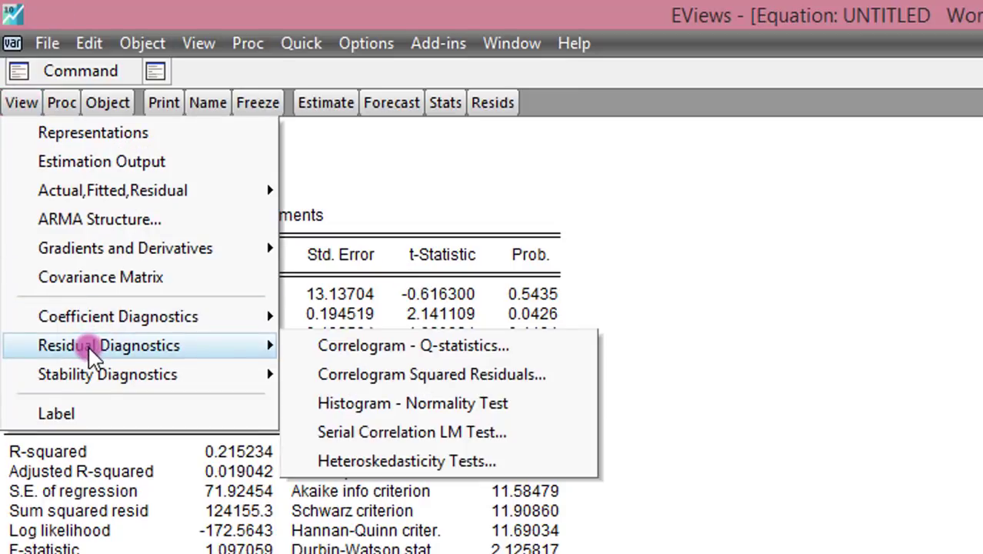
{"action": "left_click", "coordinate": [350, 432]}
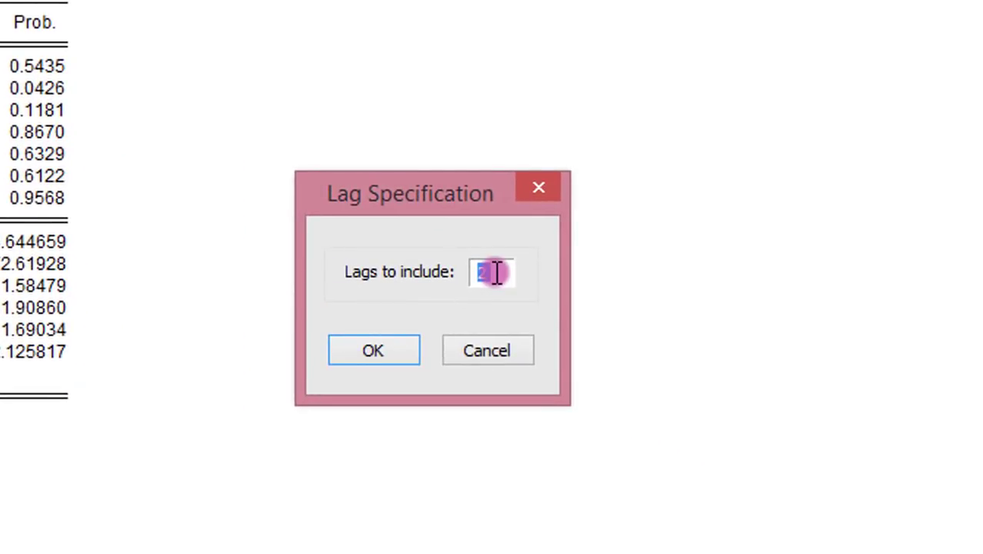
{"action": "left_click", "coordinate": [496, 273]}
{"action": "left_click", "coordinate": [392, 351]}
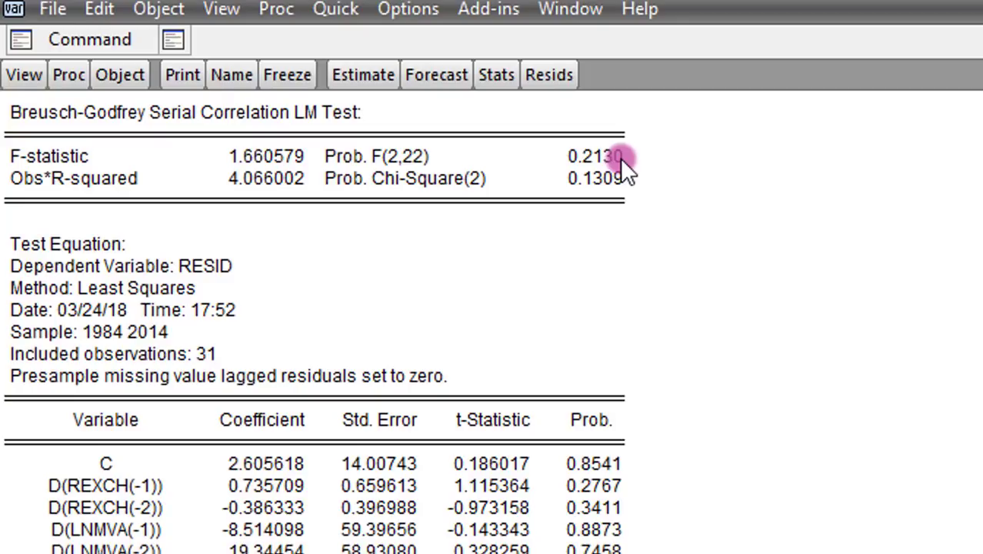
Plot the CUSUM stability test for the d(rexch) equation from its recursive estimates
{"action": "left_click", "coordinate": [15, 77]}
{"action": "mouse_move", "coordinate": [108, 369]}
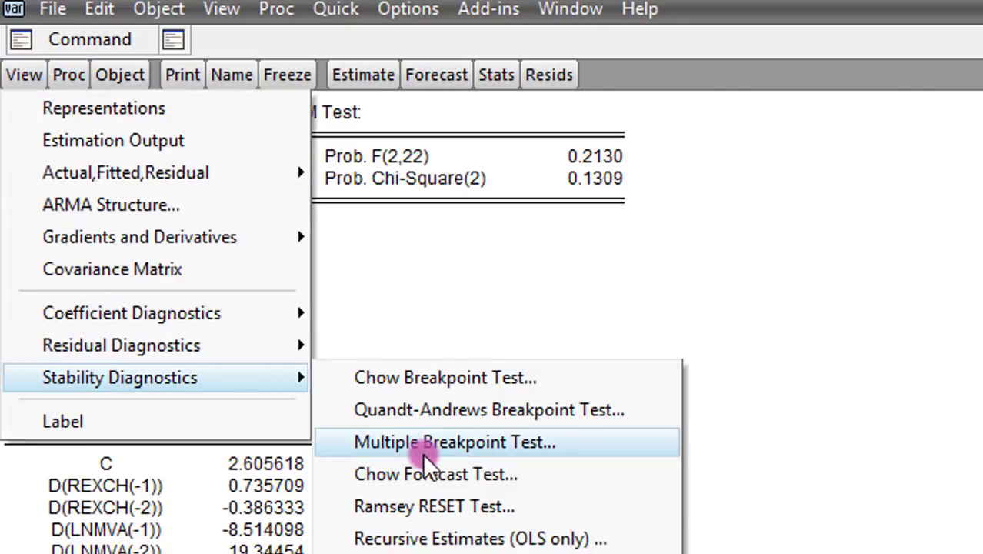
{"action": "left_click", "coordinate": [413, 543]}
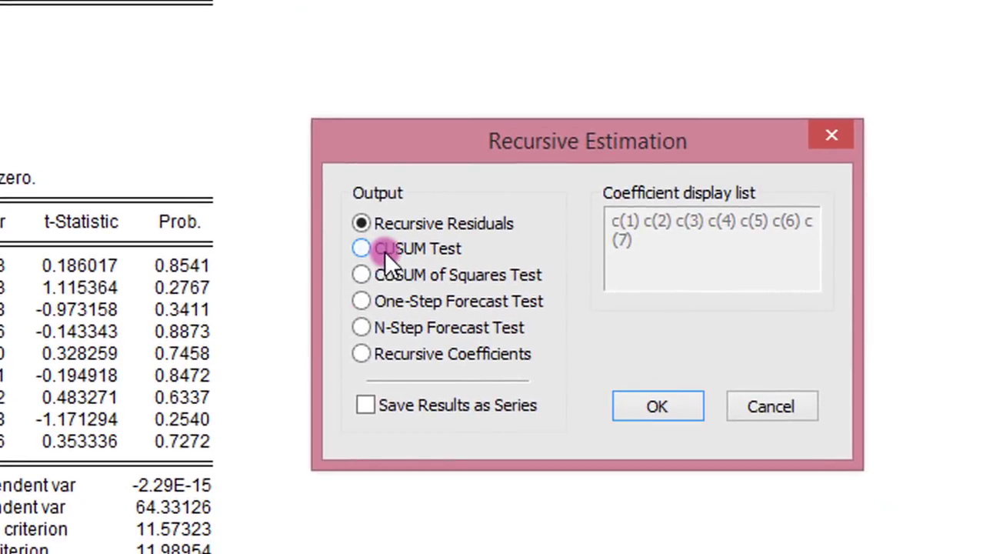
{"action": "left_click", "coordinate": [384, 251]}
{"action": "left_click", "coordinate": [658, 406]}
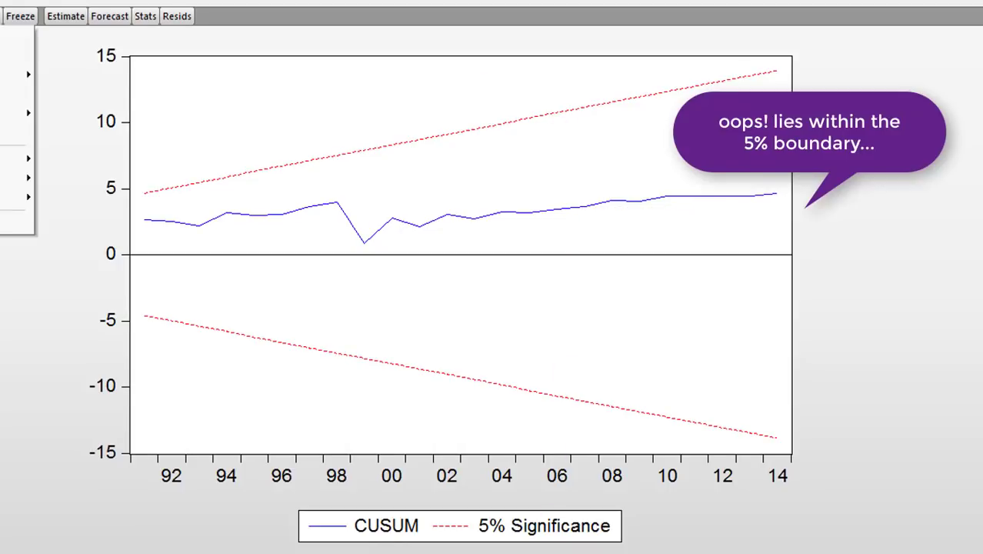
Run the CUSUM of Squares test on the d(rexch) equation and inspect the end of the curve against the 5% bounds
{"action": "mouse_move", "coordinate": [15, 197]}
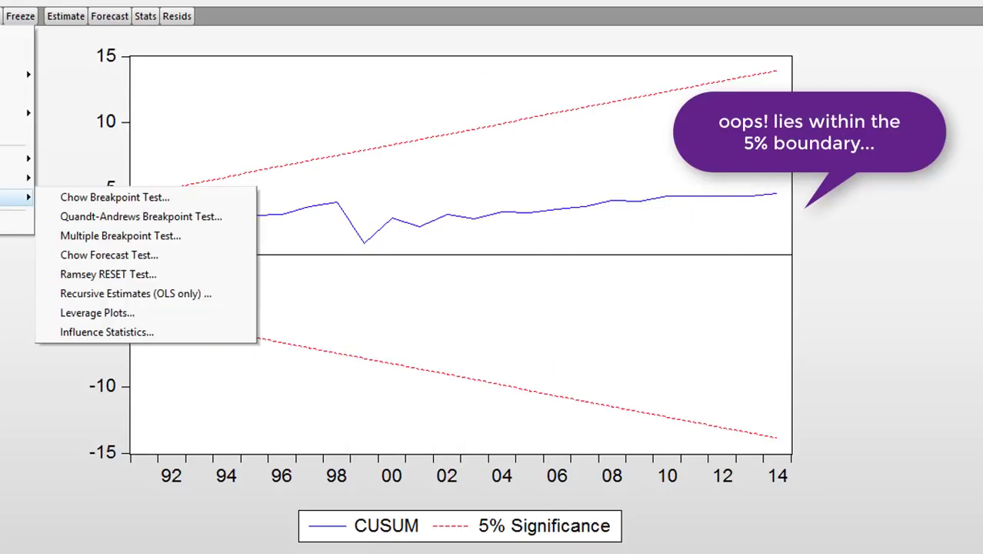
{"action": "left_click", "coordinate": [67, 294]}
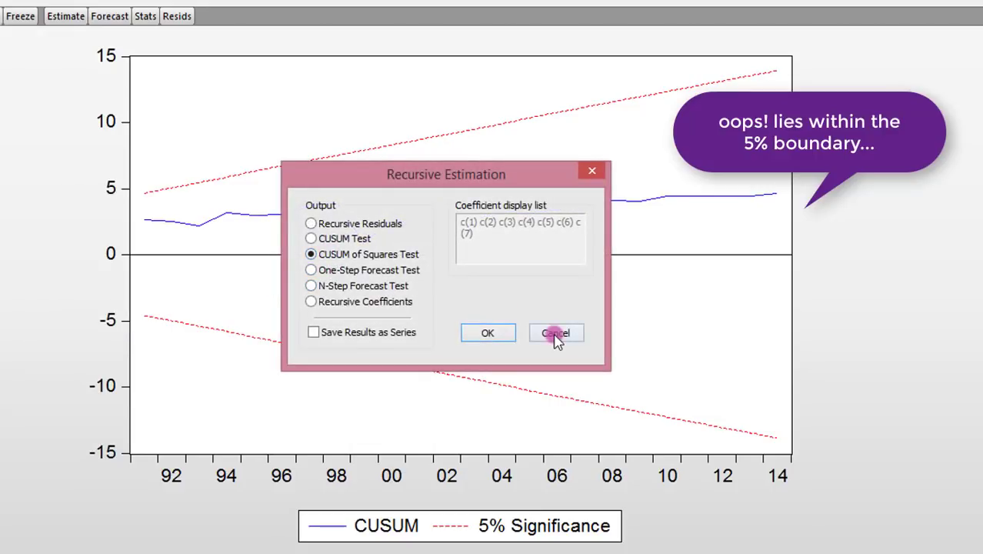
{"action": "left_click", "coordinate": [491, 335]}
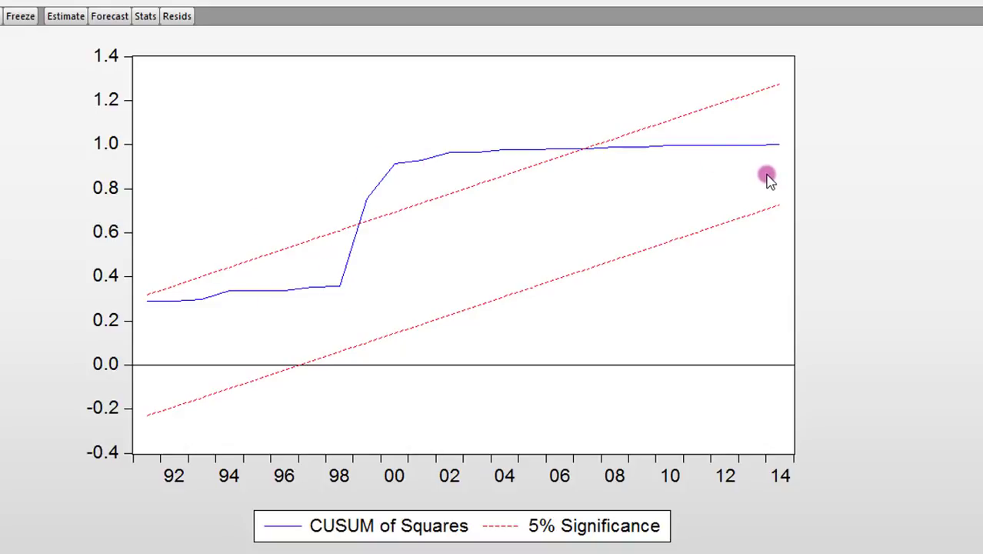
{"action": "mouse_move", "coordinate": [771, 145]}
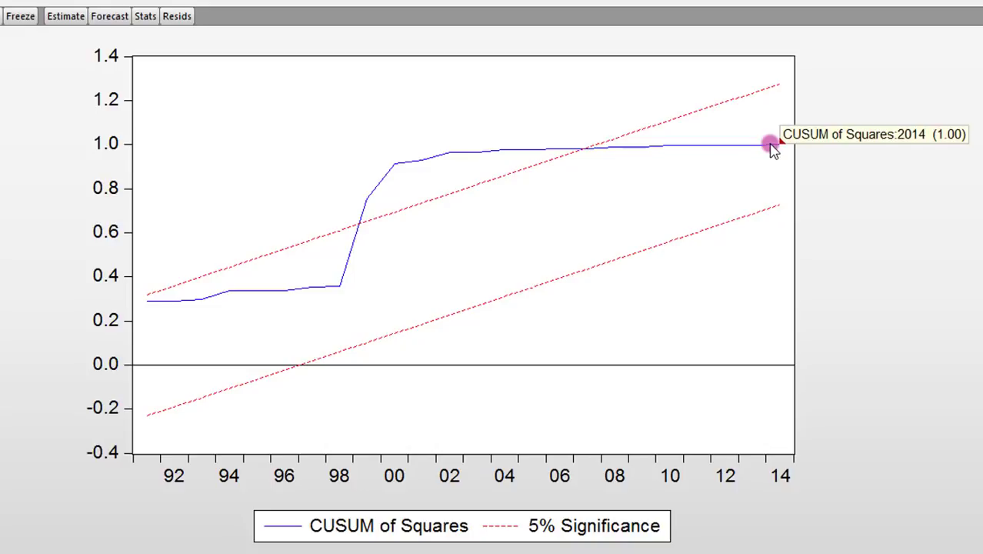
Estimate the long-run equation lnimp c lnimp(-1) lnmva(-1) rexch(-1) by least squares, copying the specification from the Word document
{"action": "left_click", "coordinate": [165, 24]}
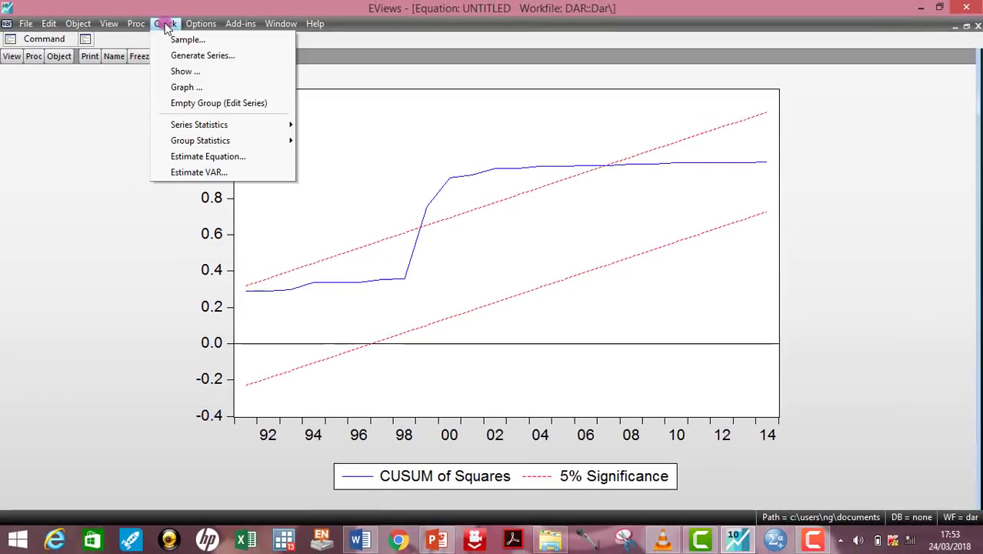
{"action": "left_click", "coordinate": [356, 144]}
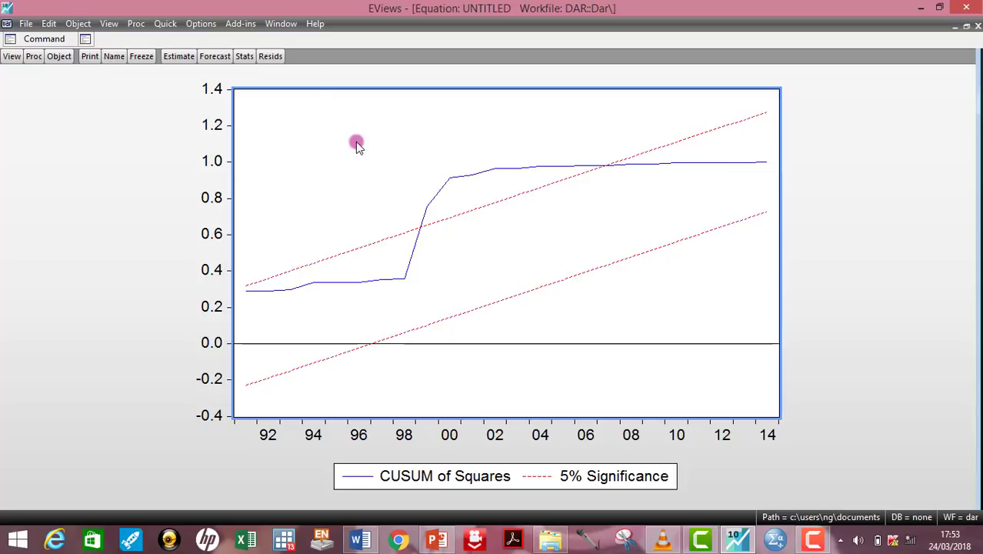
{"action": "left_click", "coordinate": [165, 24]}
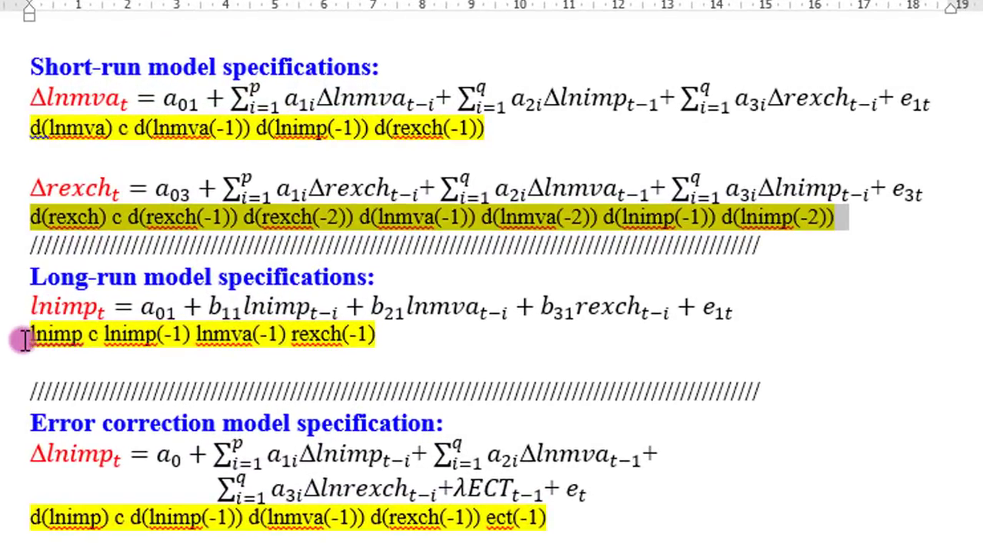
{"action": "left_click", "coordinate": [26, 339]}
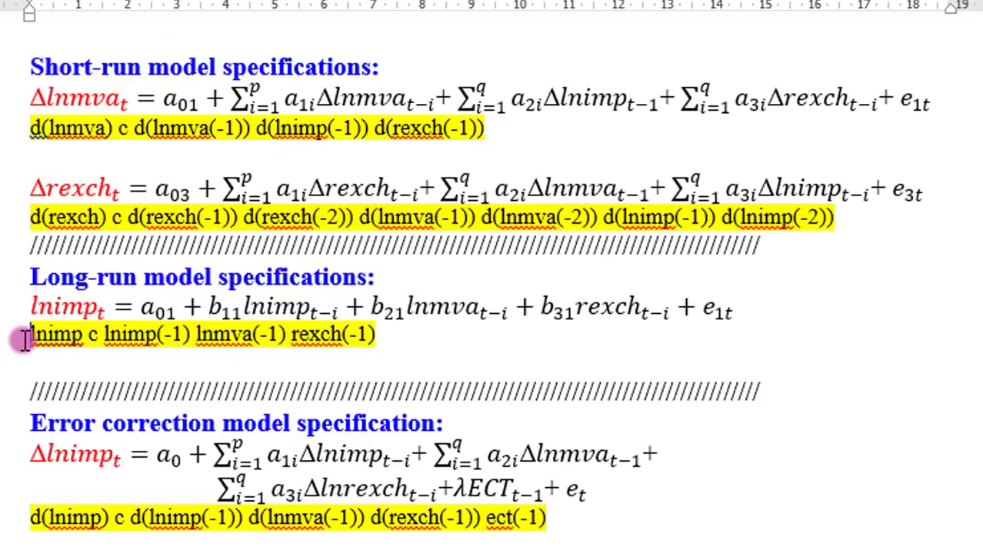
{"action": "left_click_drag", "start_coordinate": [25, 338], "coordinate": [379, 335]}
{"action": "key", "text": "ctrl+c"}
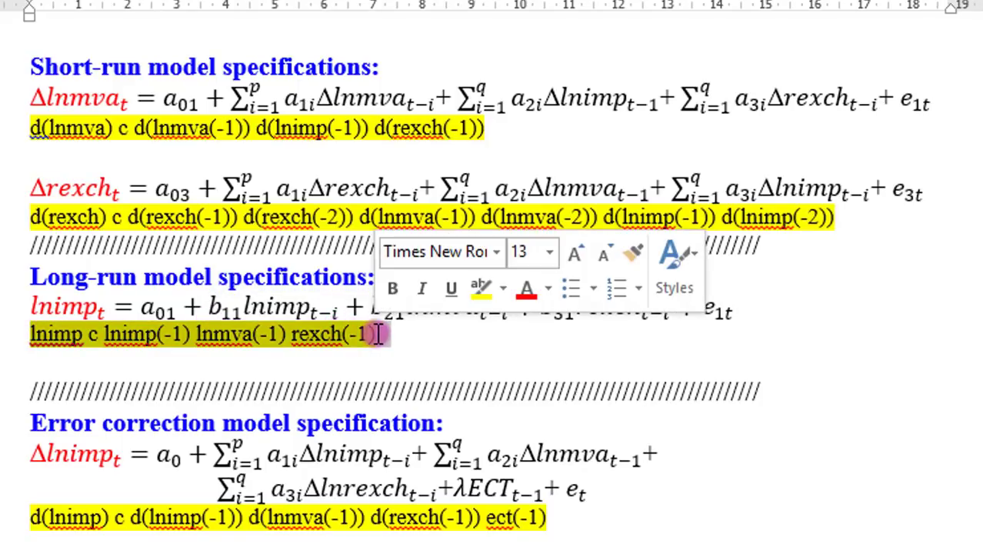
{"action": "left_click", "coordinate": [174, 336]}
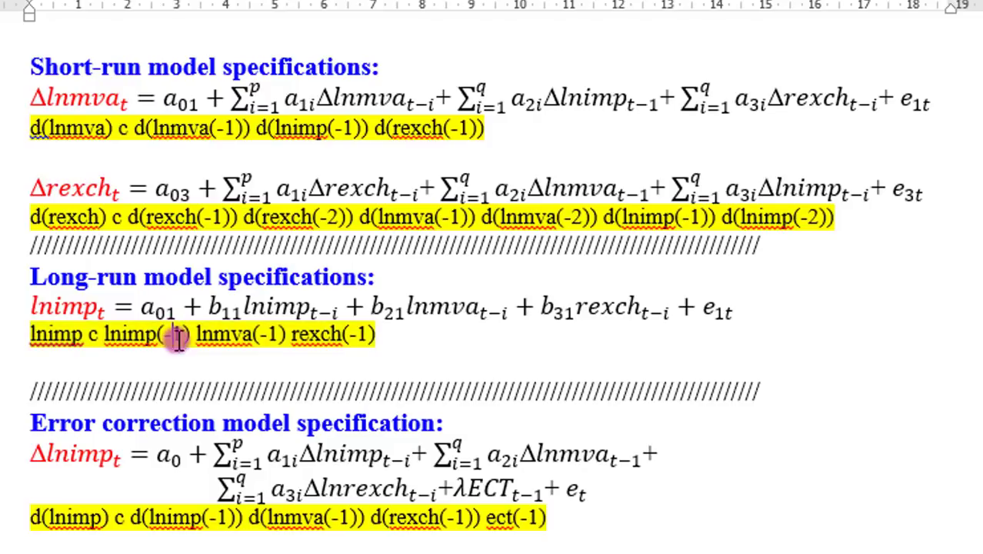
{"action": "left_click", "coordinate": [278, 339]}
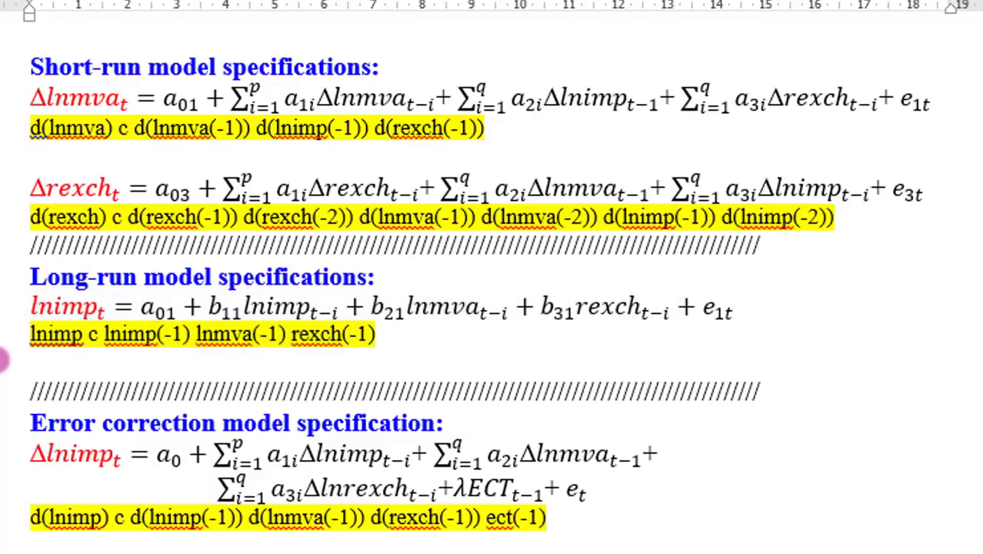
{"action": "left_click_drag", "start_coordinate": [29, 339], "coordinate": [375, 334]}
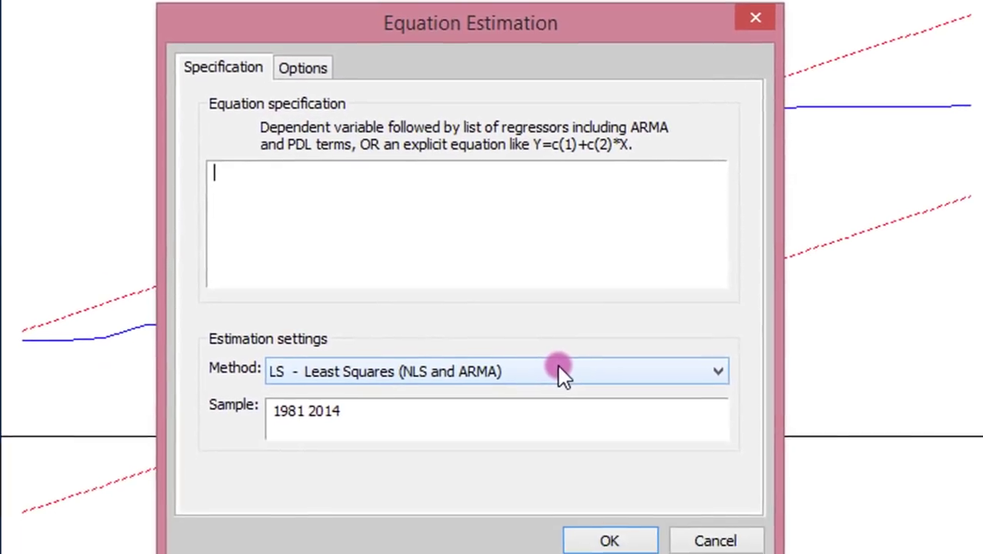
{"action": "key", "text": "ctrl+v"}
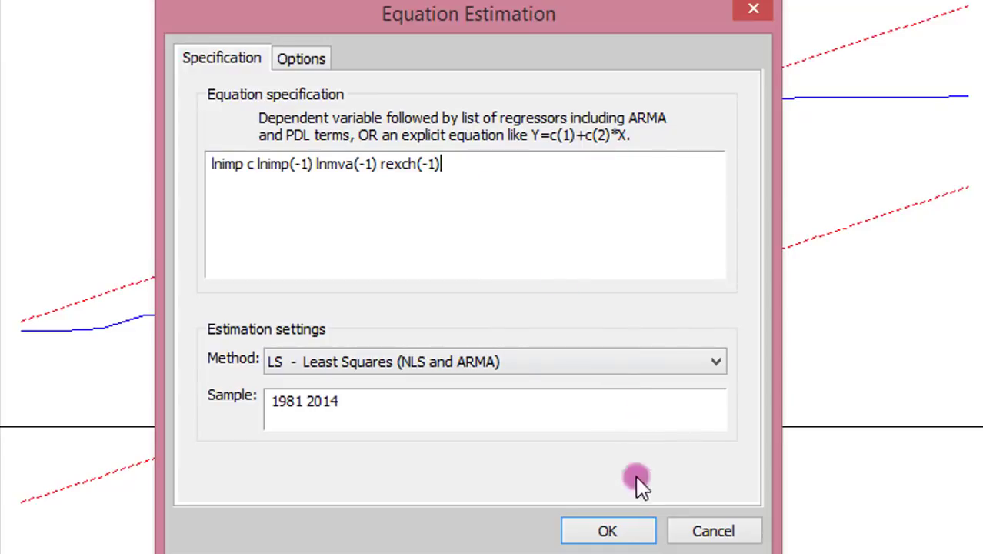
{"action": "left_click", "coordinate": [631, 536]}
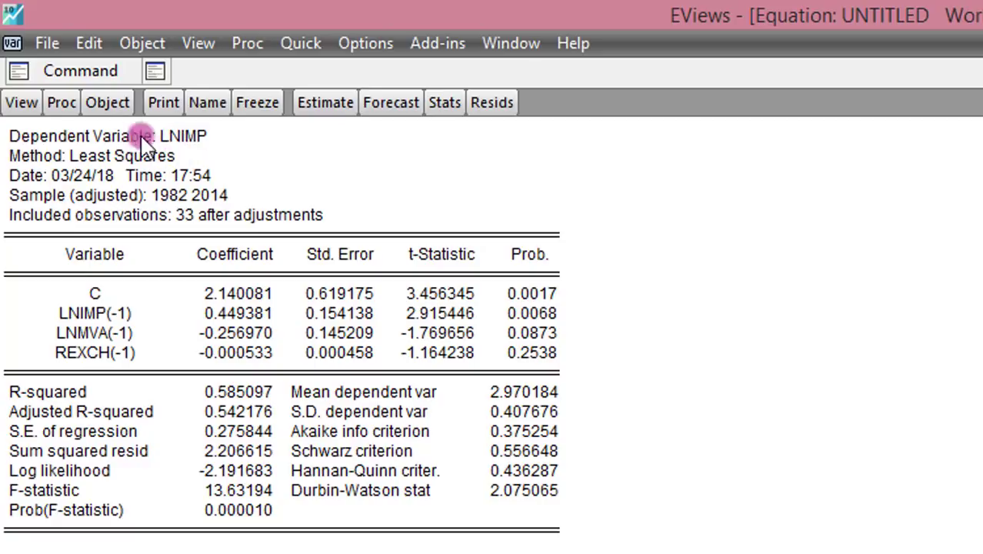
Save the ordinary residuals of the long-run lnimp equation as a series named ecm and select it in the workfile
{"action": "left_click", "coordinate": [63, 105]}
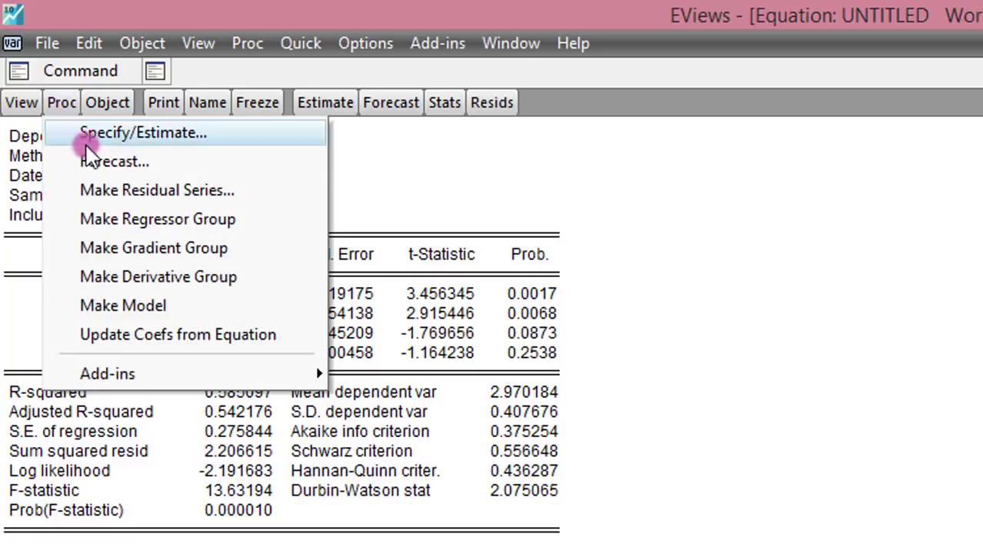
{"action": "left_click", "coordinate": [97, 194]}
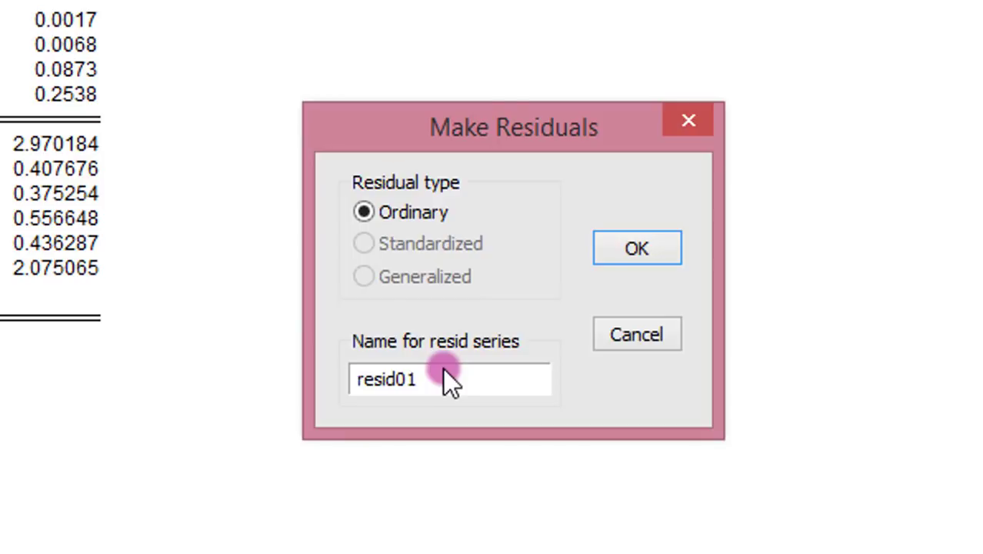
{"action": "left_click", "coordinate": [444, 370]}
{"action": "key", "text": "BackSpace"}
{"action": "key", "text": "BackSpace"}
{"action": "key", "text": "BackSpace"}
{"action": "key", "text": "BackSpace"}
{"action": "key", "text": "BackSpace"}
{"action": "key", "text": "BackSpace"}
{"action": "key", "text": "BackSpace"}
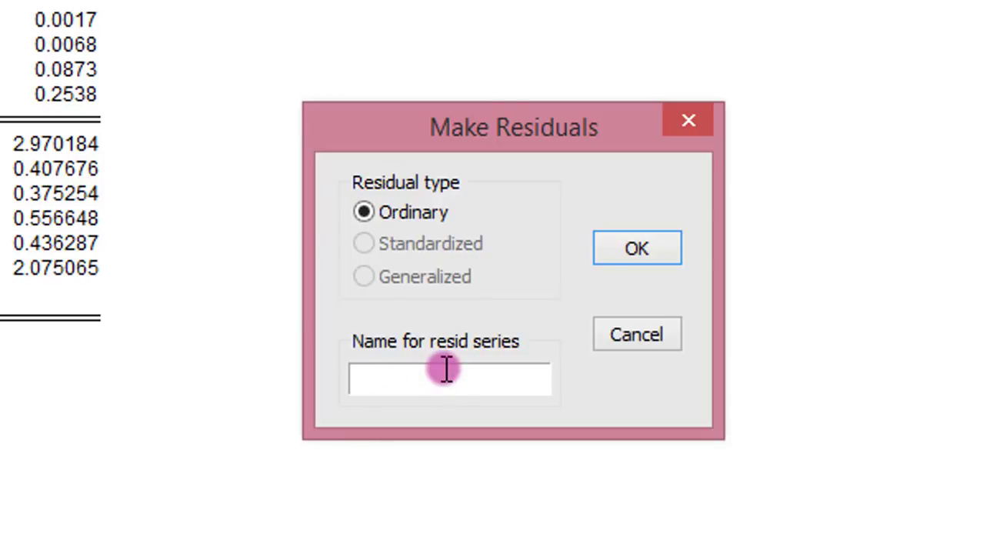
{"action": "type", "text": "ecm"}
{"action": "left_click", "coordinate": [646, 254]}
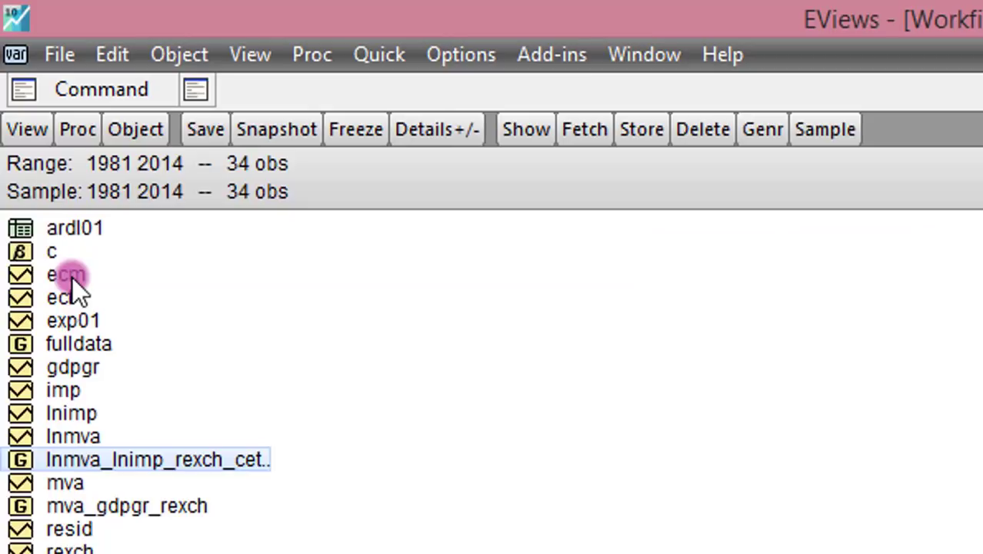
{"action": "left_click", "coordinate": [73, 275]}
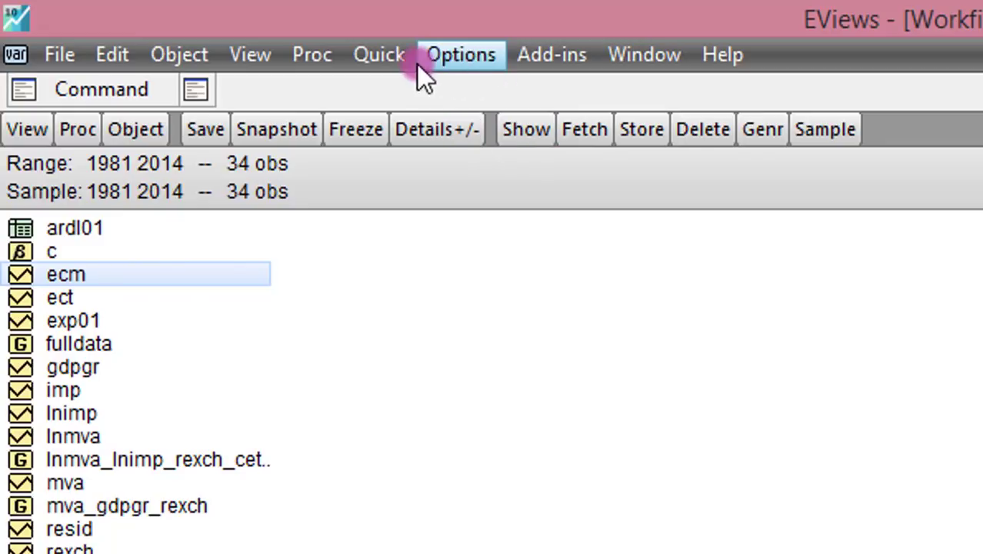
Start a new equation estimation and change ect(-1) to ecm(-1) in the Word document's error correction specification
{"action": "left_click", "coordinate": [383, 54]}
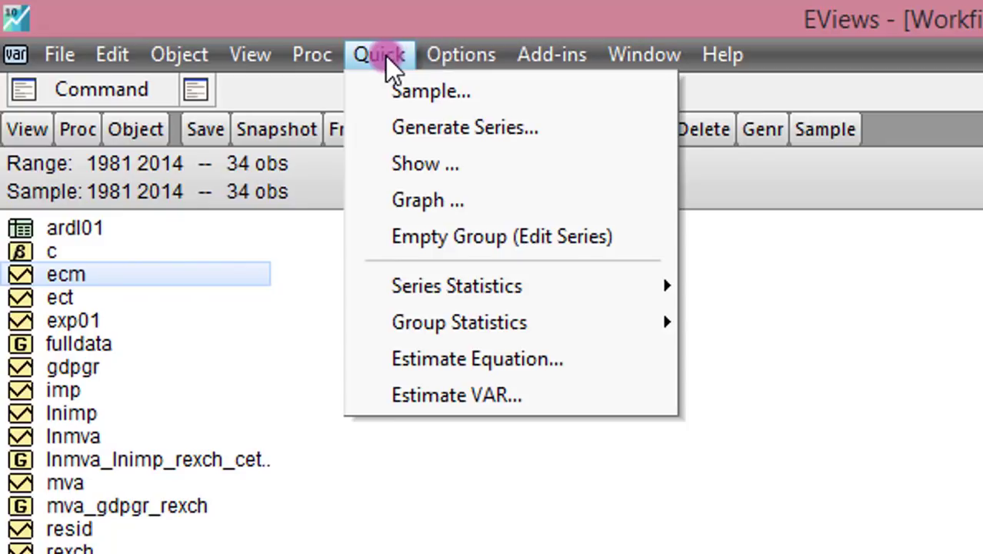
{"action": "left_click", "coordinate": [485, 362]}
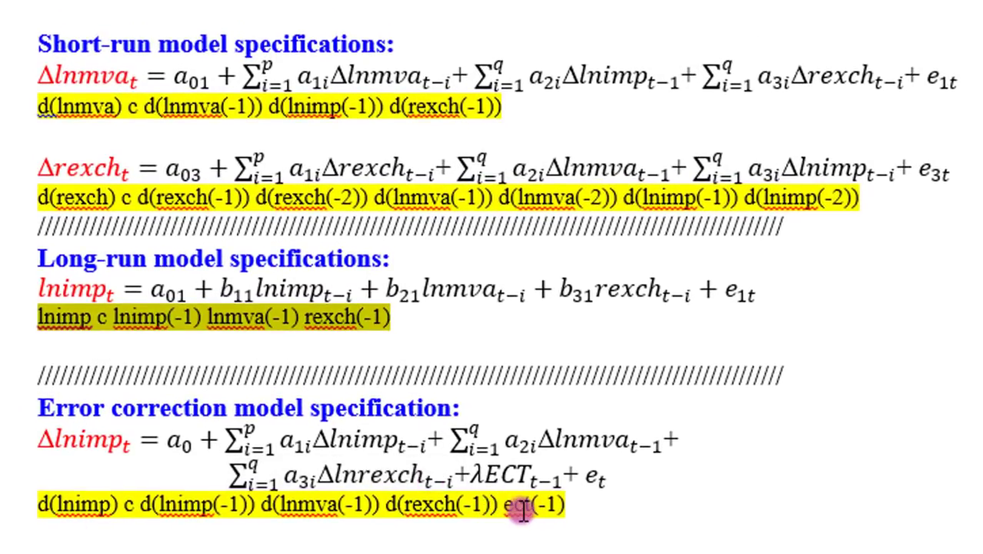
{"action": "left_click", "coordinate": [522, 511]}
{"action": "type", "text": "m"}
{"action": "key", "text": "Delete"}
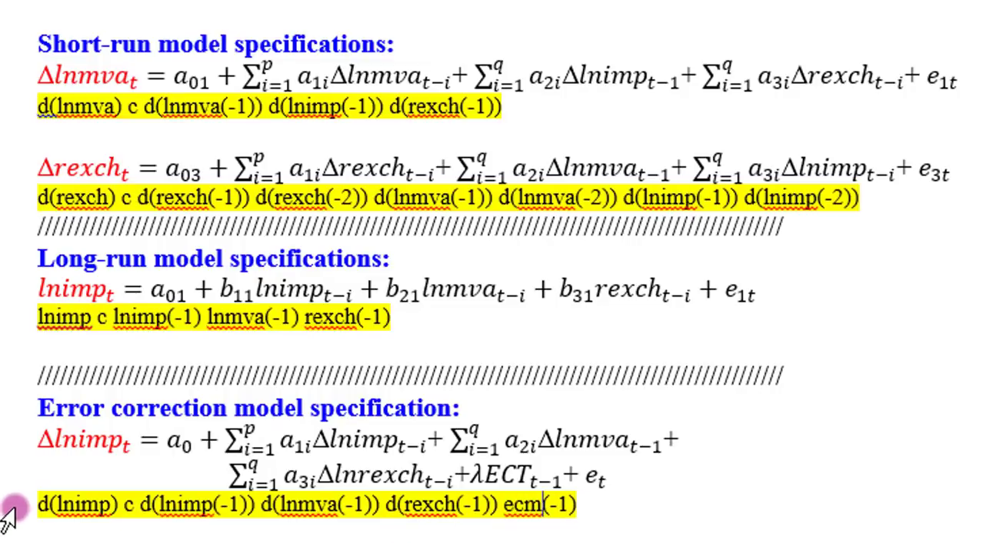